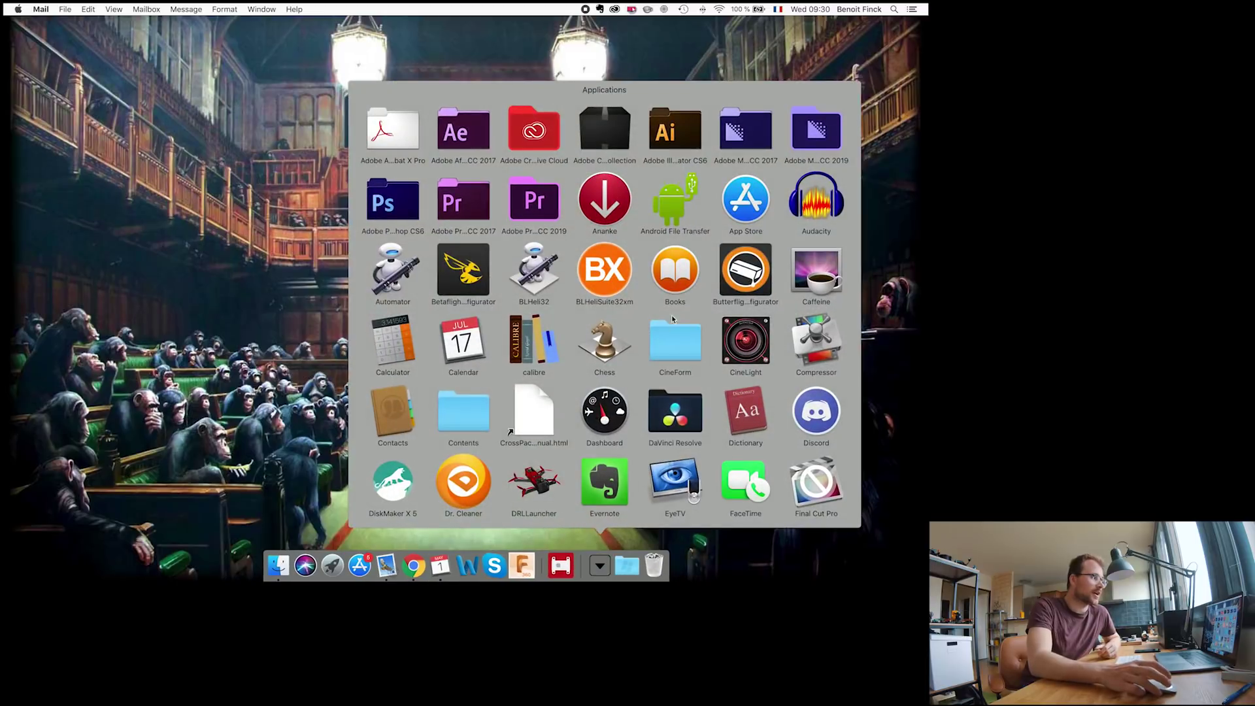
Step: Scroll through the app icons in the Applications folder
scroll(672, 315, down, 5)
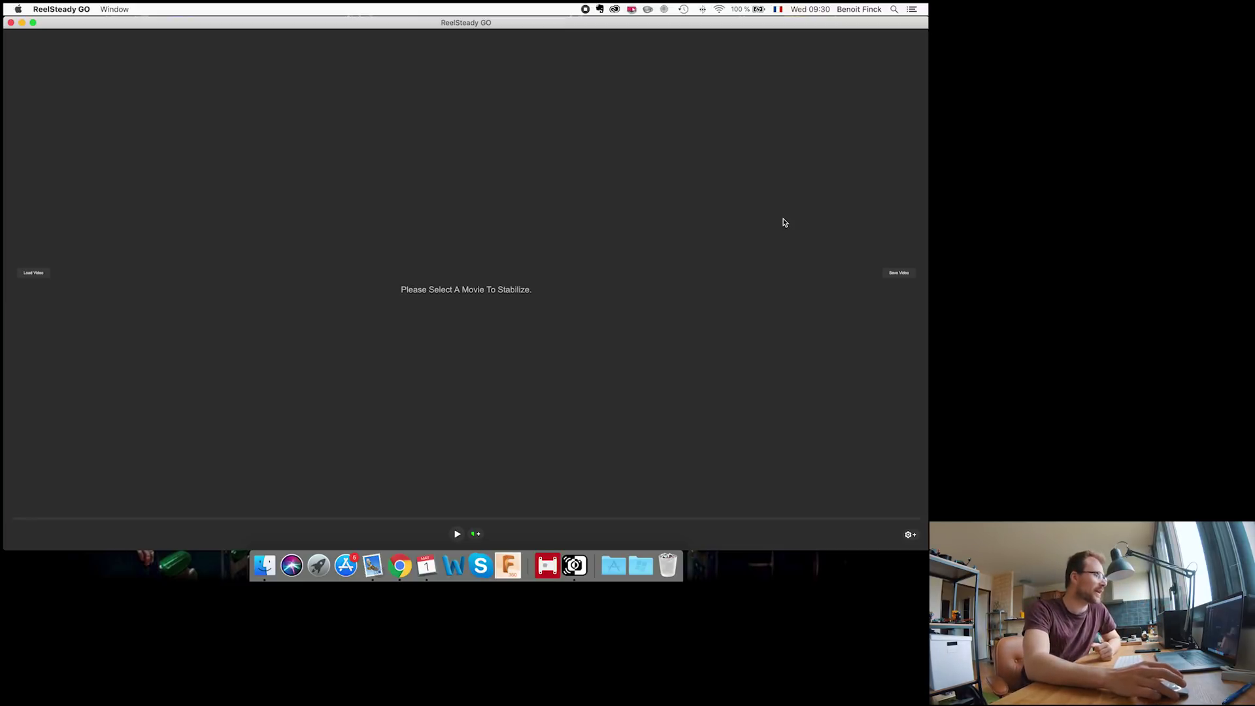
Step: Load GX013995.MP4 from Documents as the movie to stabilize
key(super+o)
scroll(471, 163, down, 10)
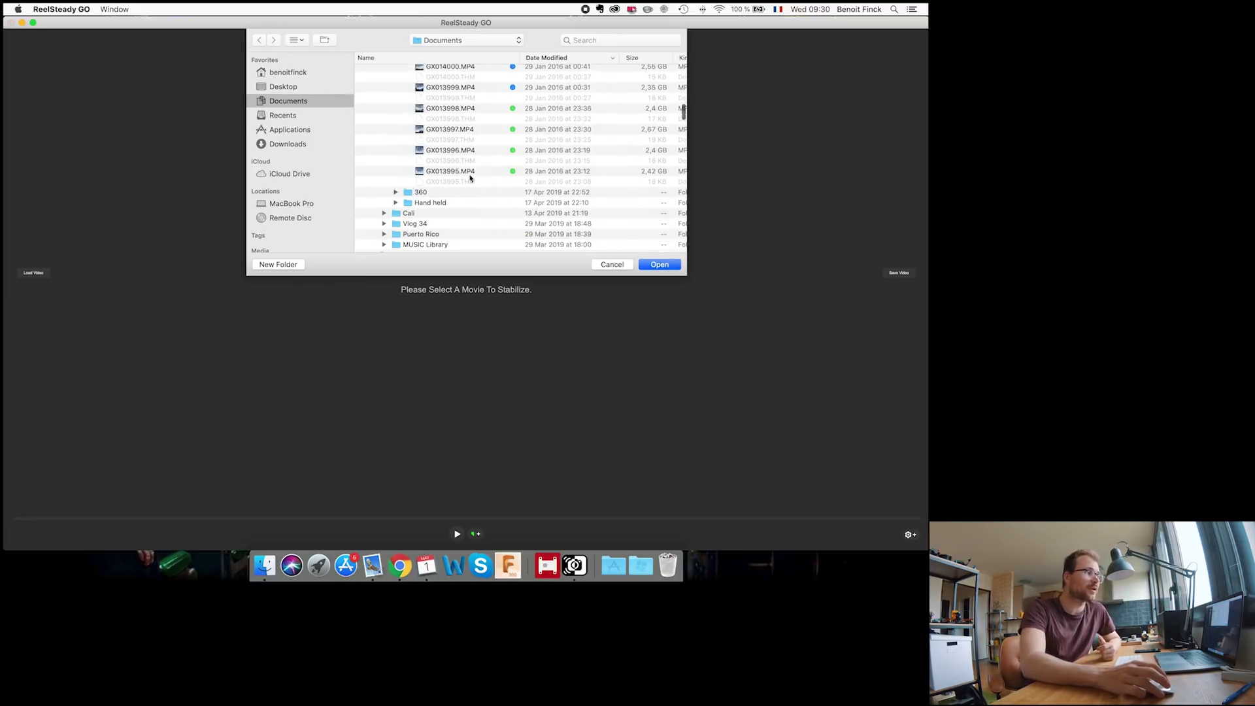
click(471, 171)
click(660, 265)
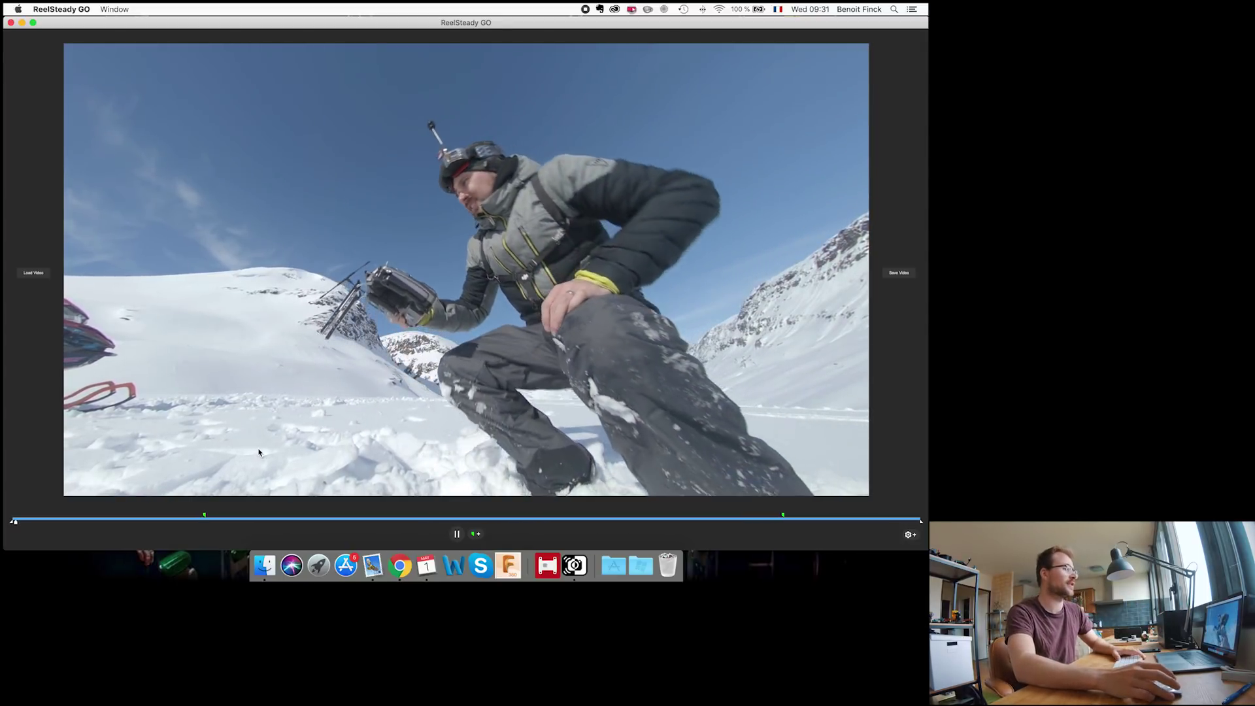
Step: Pause the clip preview and jump to a later point in the flight
key(space)
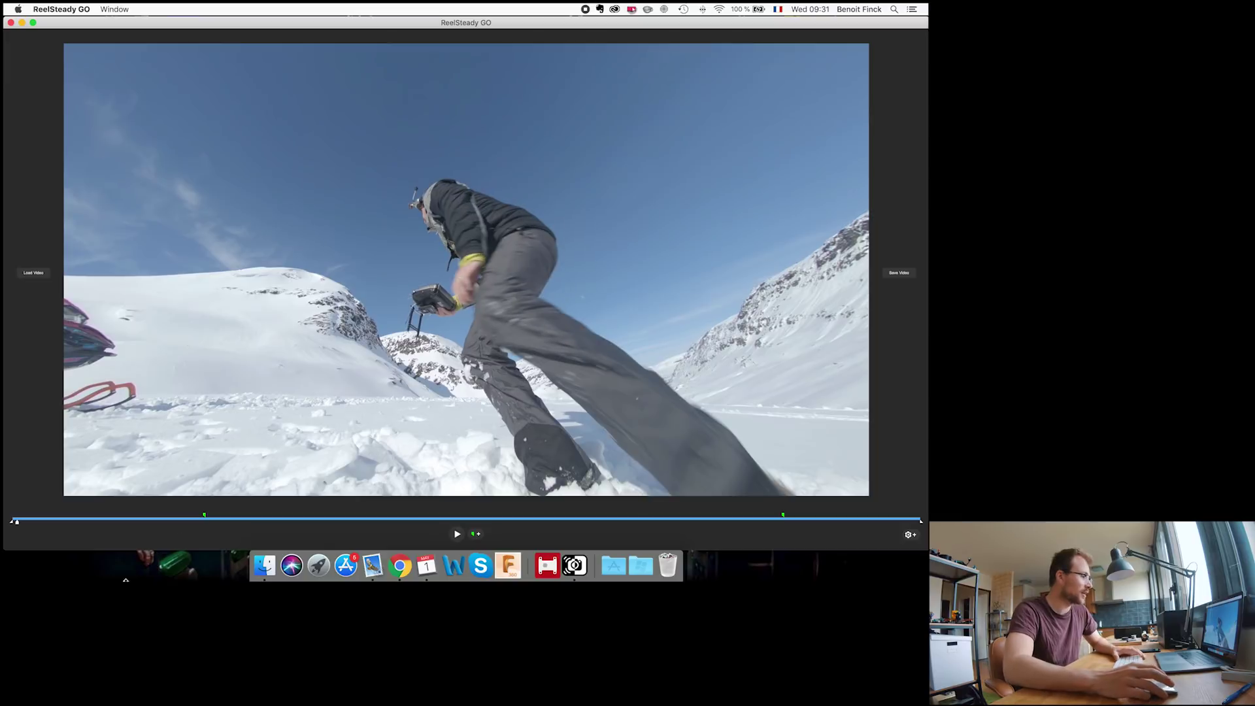
click(196, 523)
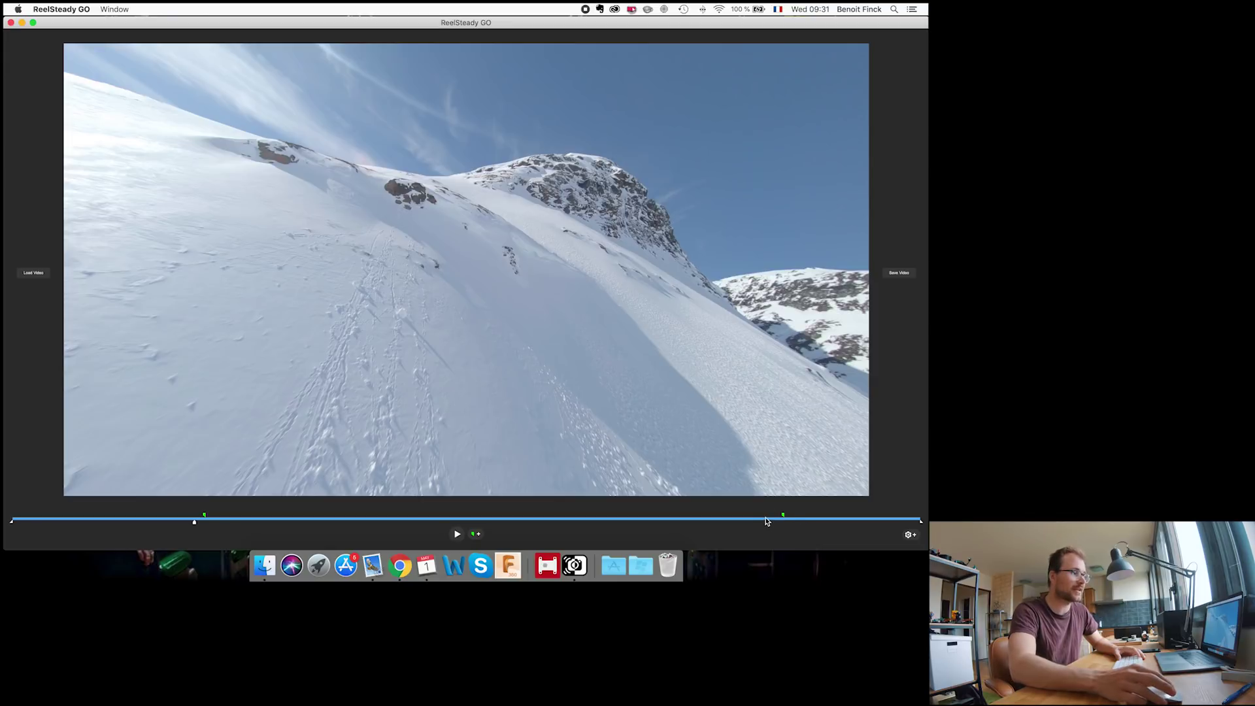
Step: Review the flight by scrubbing and playing at several points, ending on the rocky ridge
key(space)
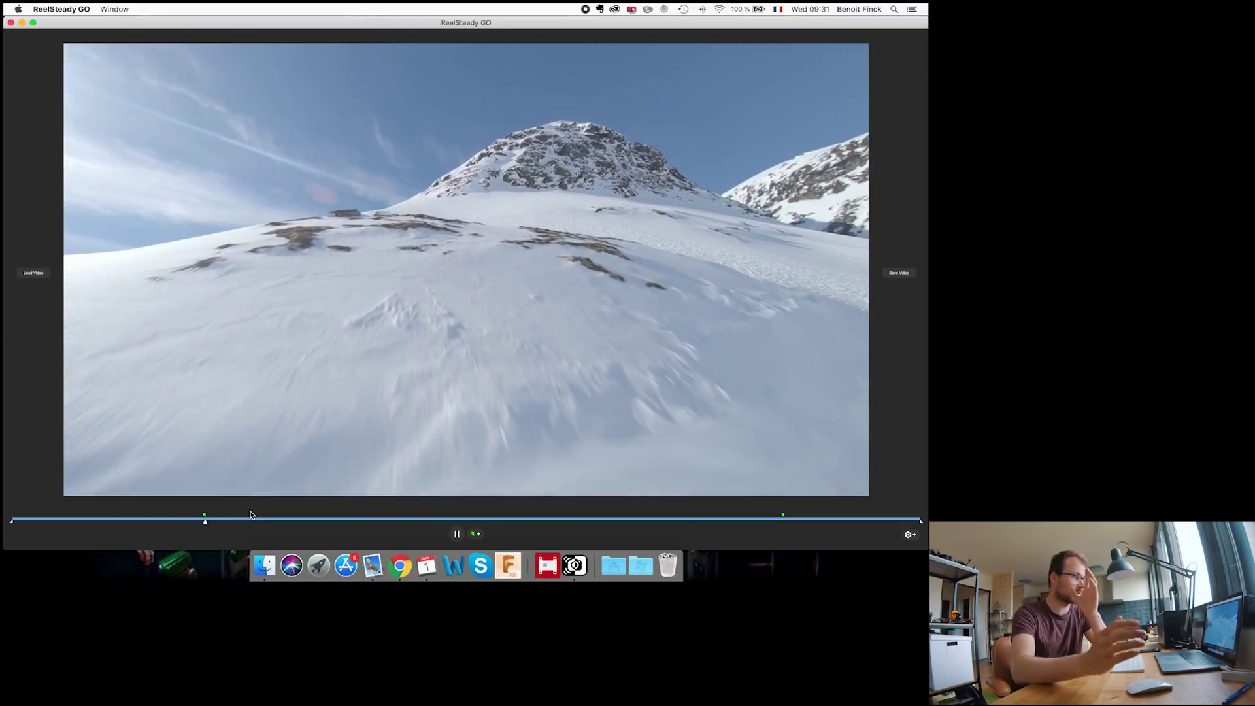
key(space)
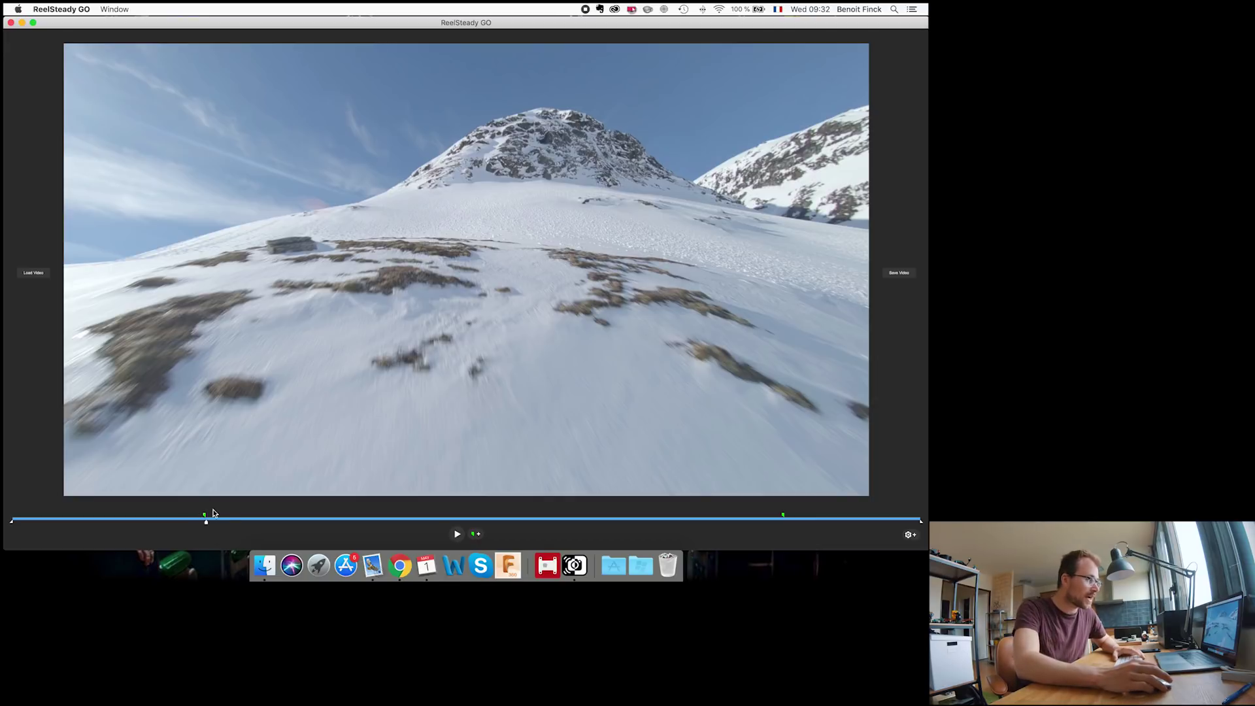
click(779, 522)
key(space)
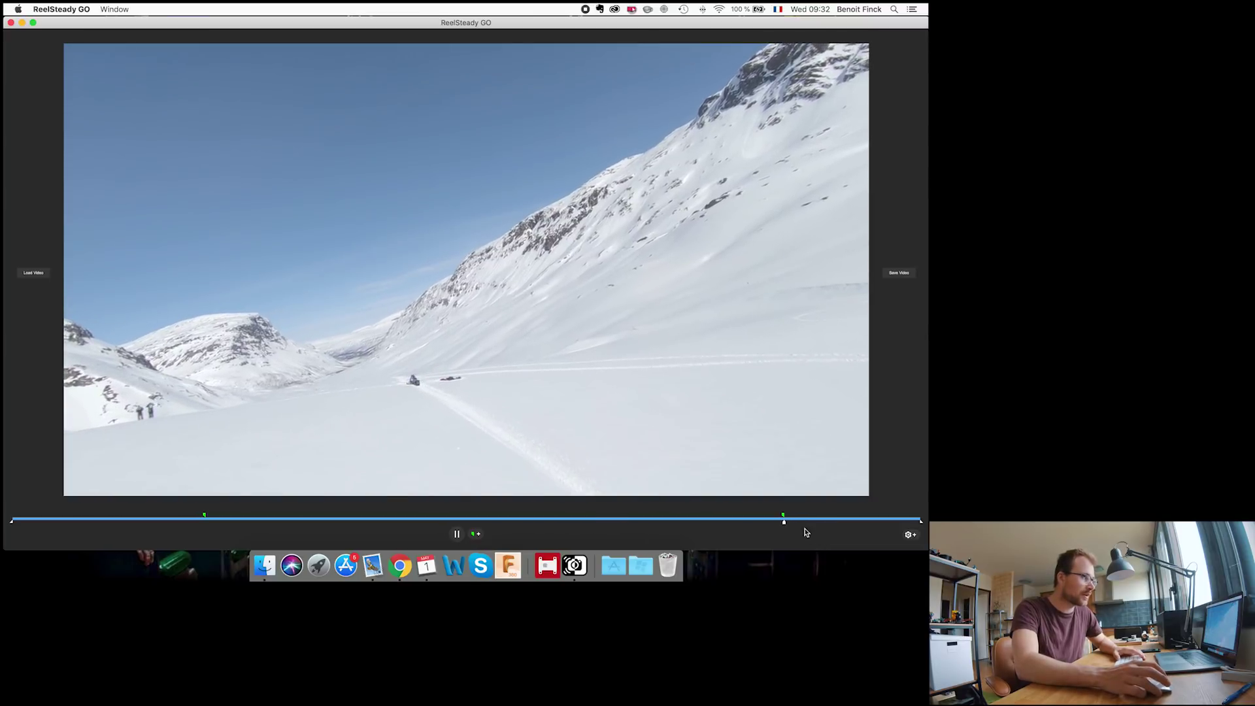
key(space)
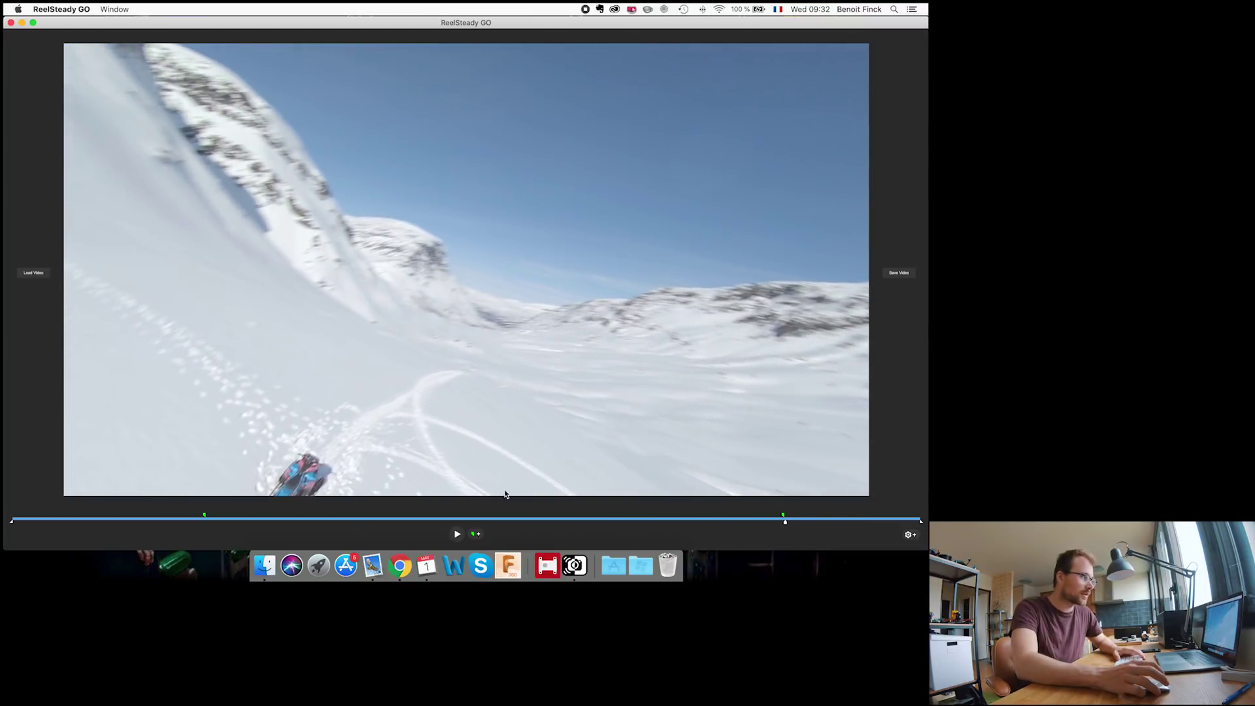
click(222, 521)
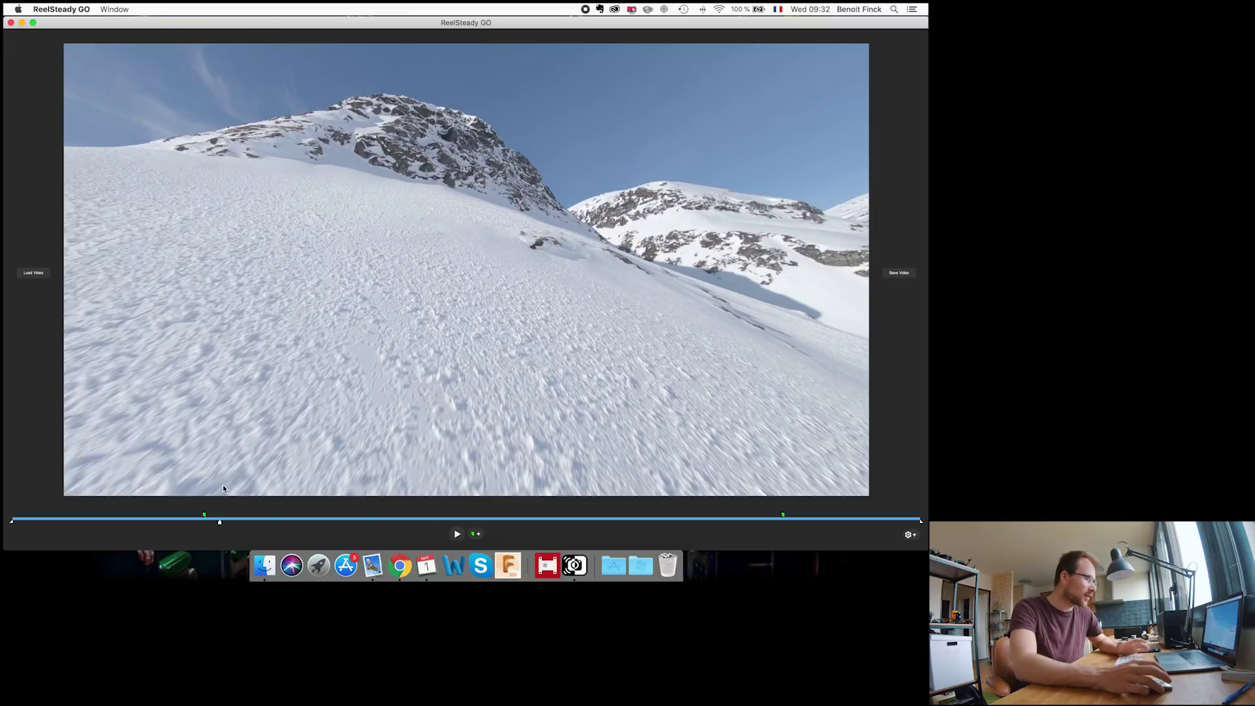
key(space)
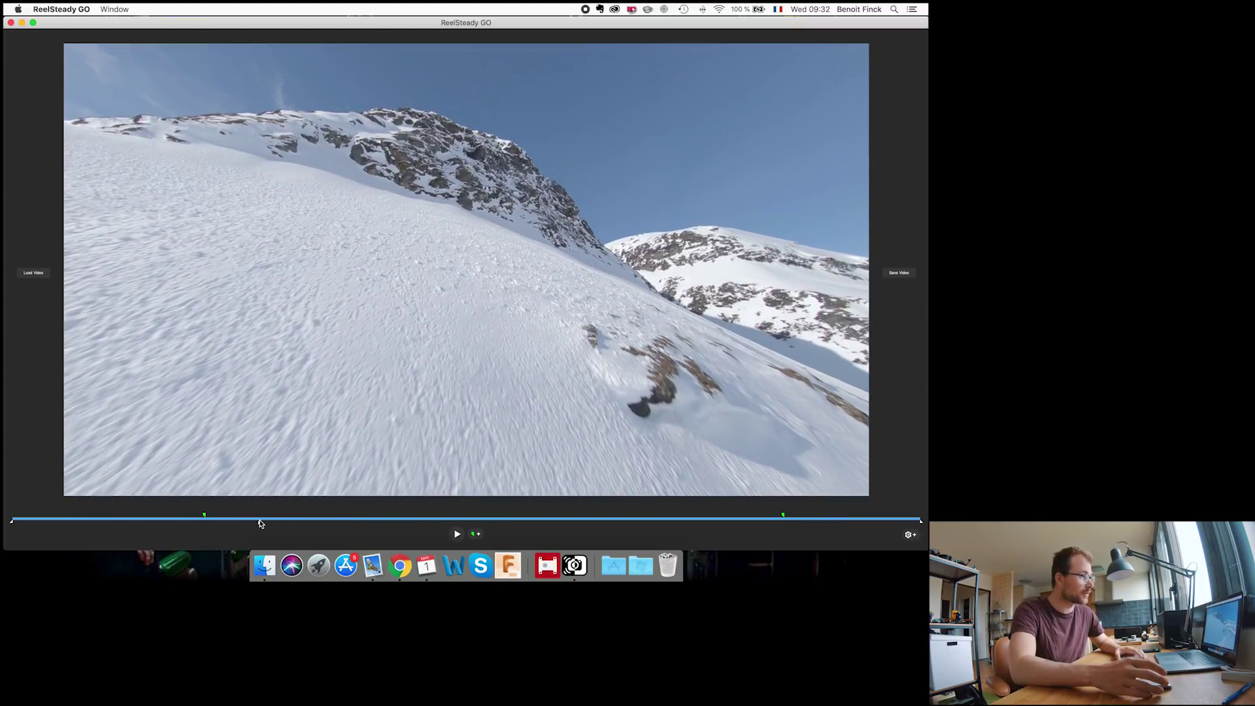
click(259, 521)
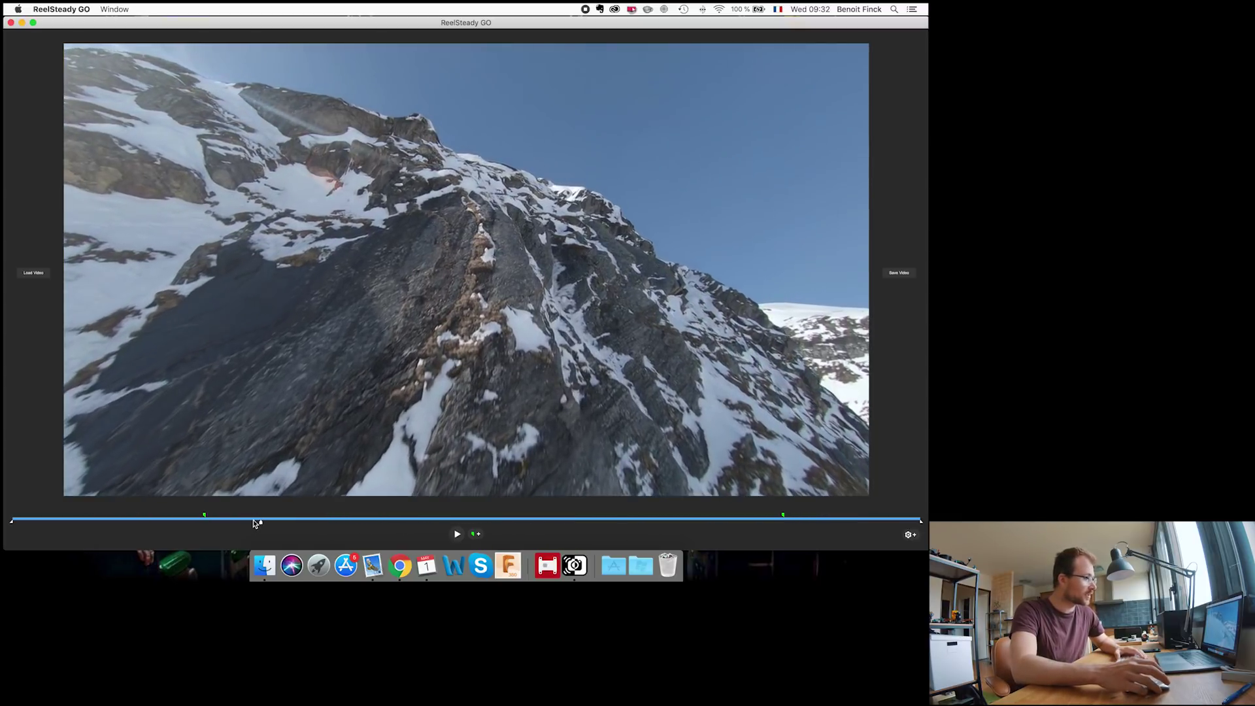
Step: Replay from just before the ridge and pause on the dark snow-dusted rock face
click(243, 522)
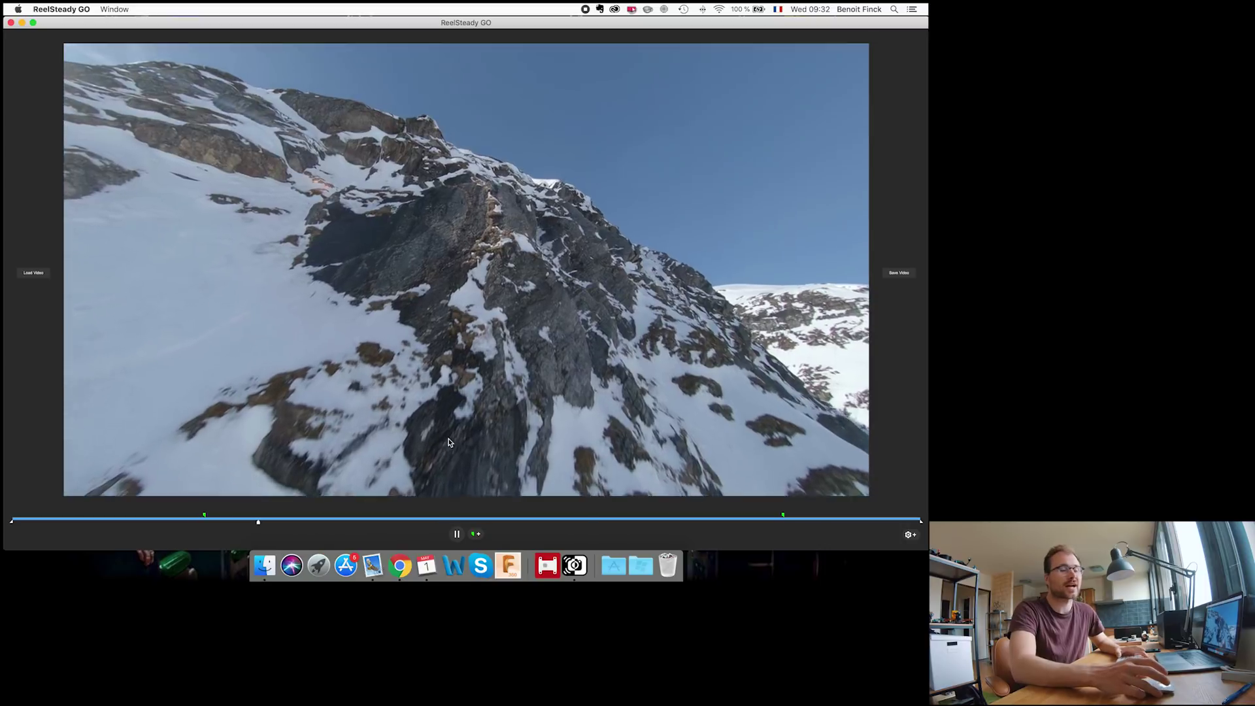
key(space)
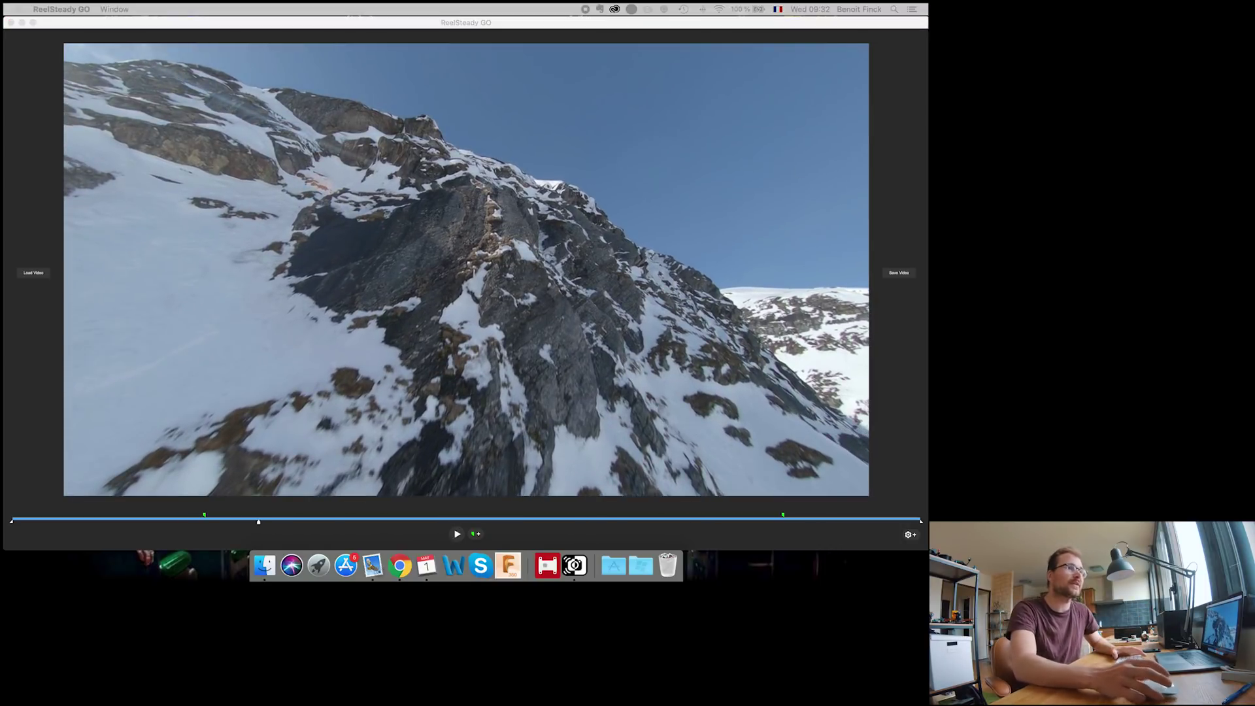
key(space)
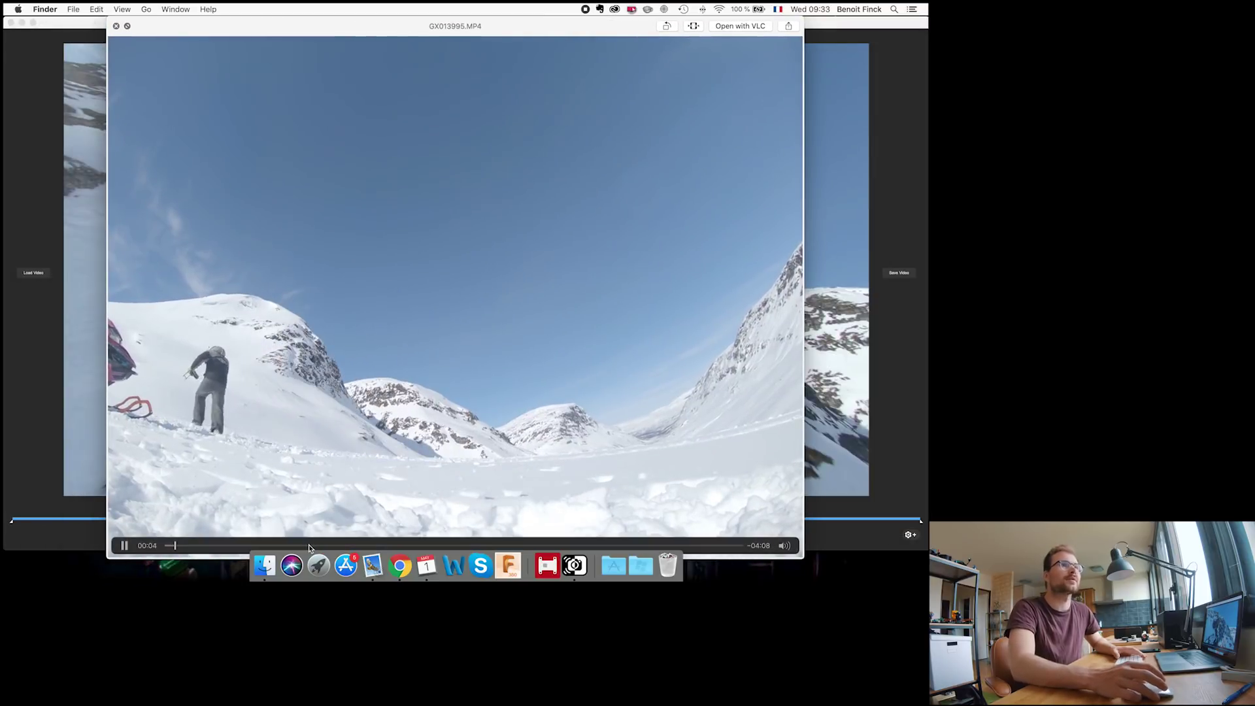
click(310, 545)
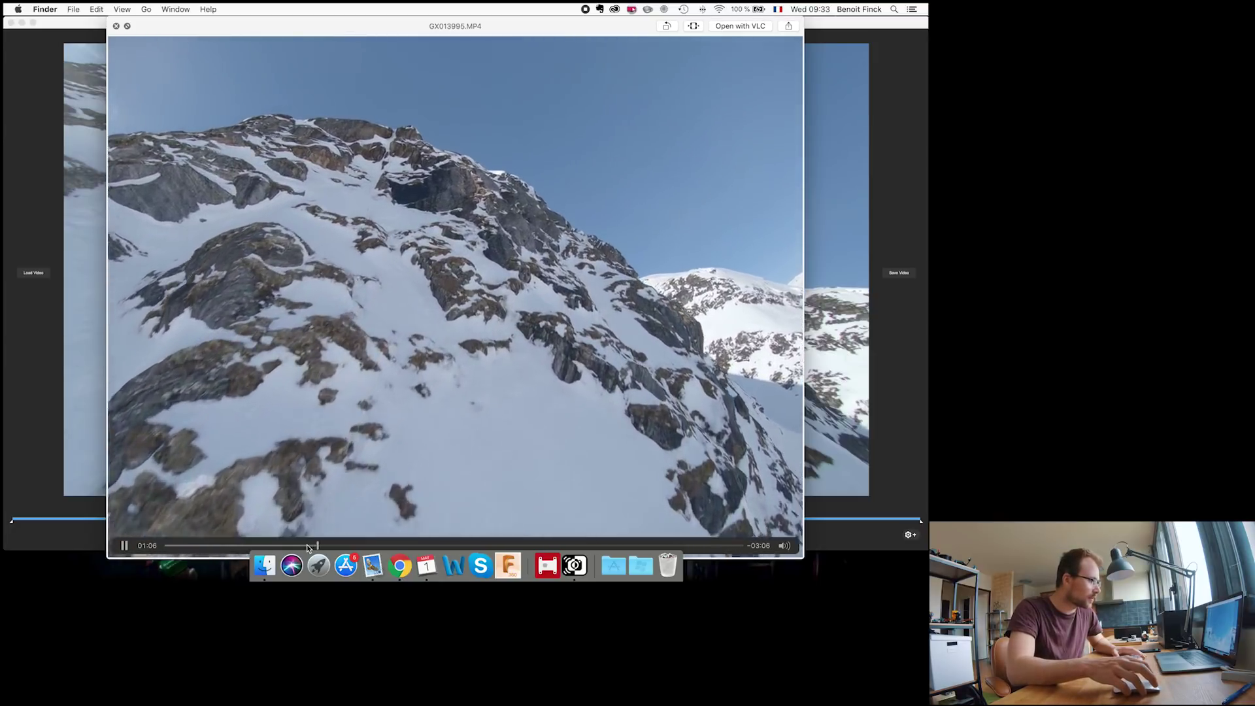
key(space)
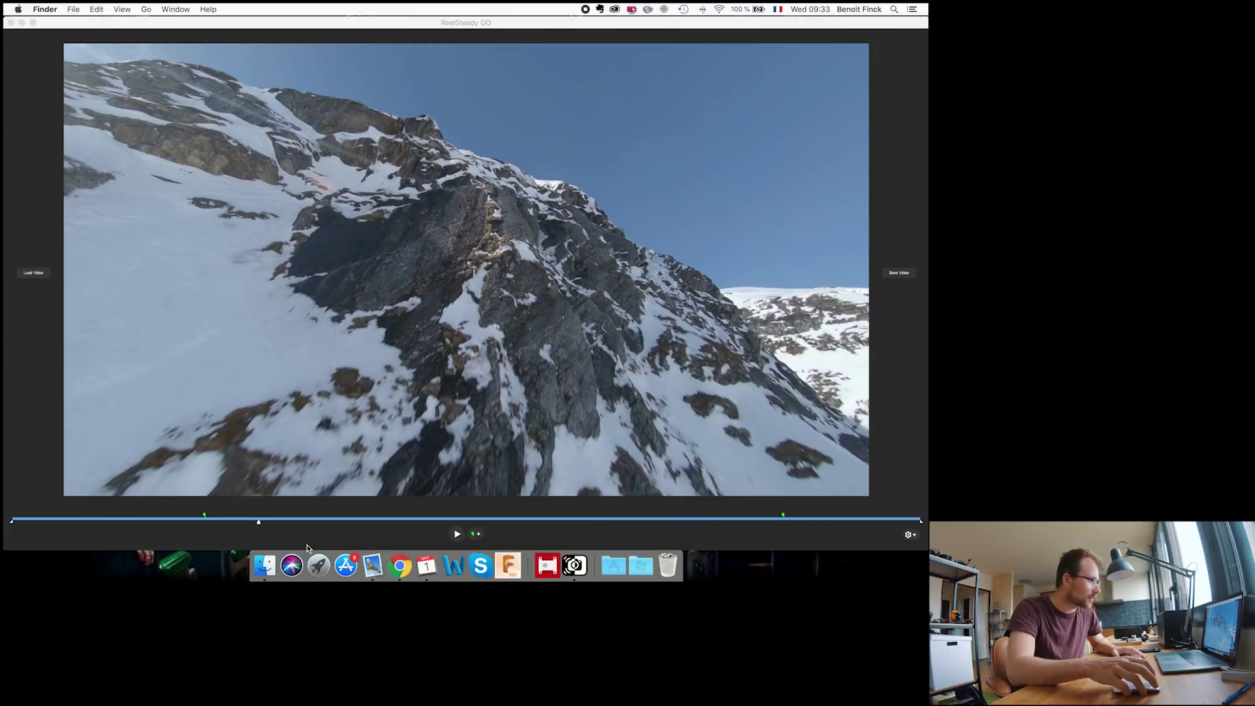
click(251, 523)
Step: Seek to the rocky cliff section, pause there, and reactivate the stabilizer window
click(240, 523)
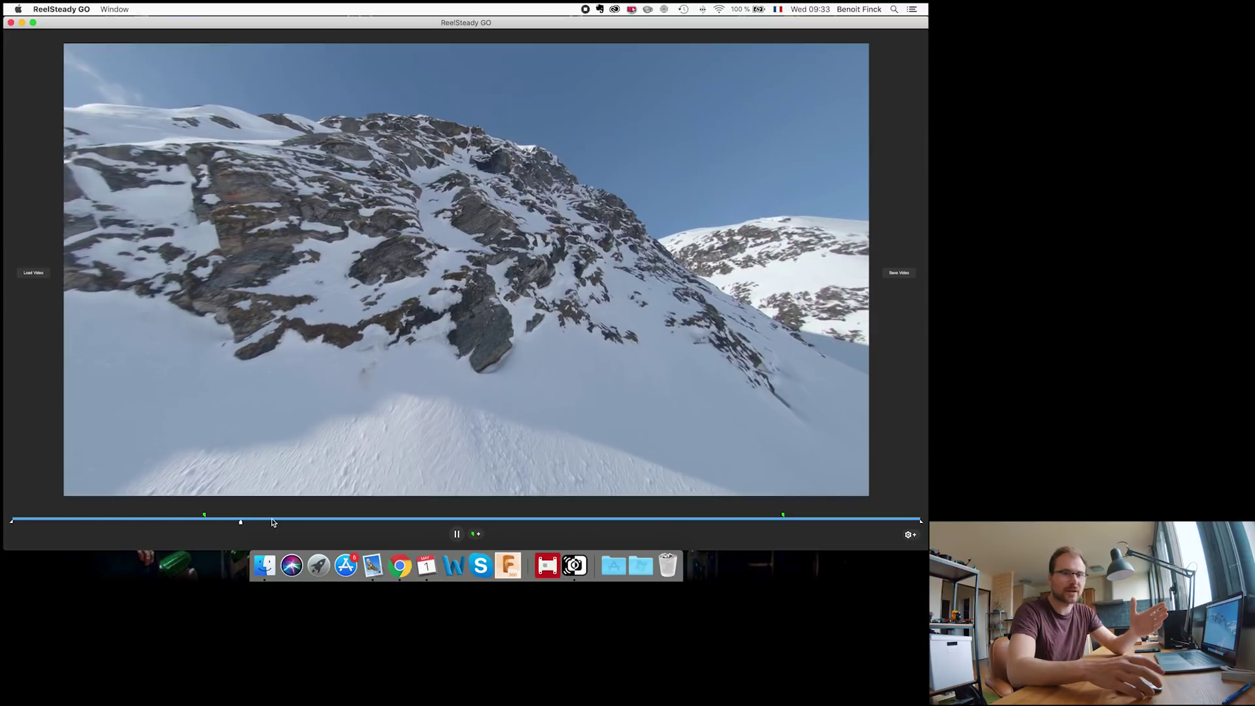
key(space)
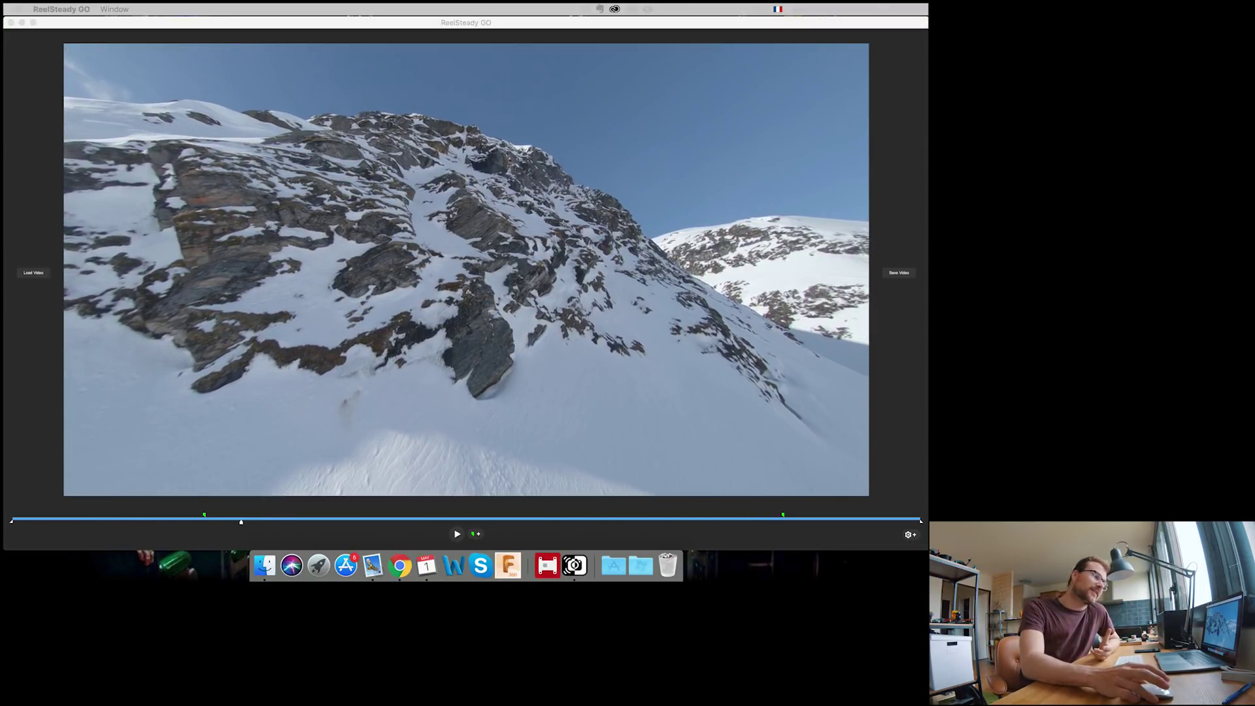
click(458, 264)
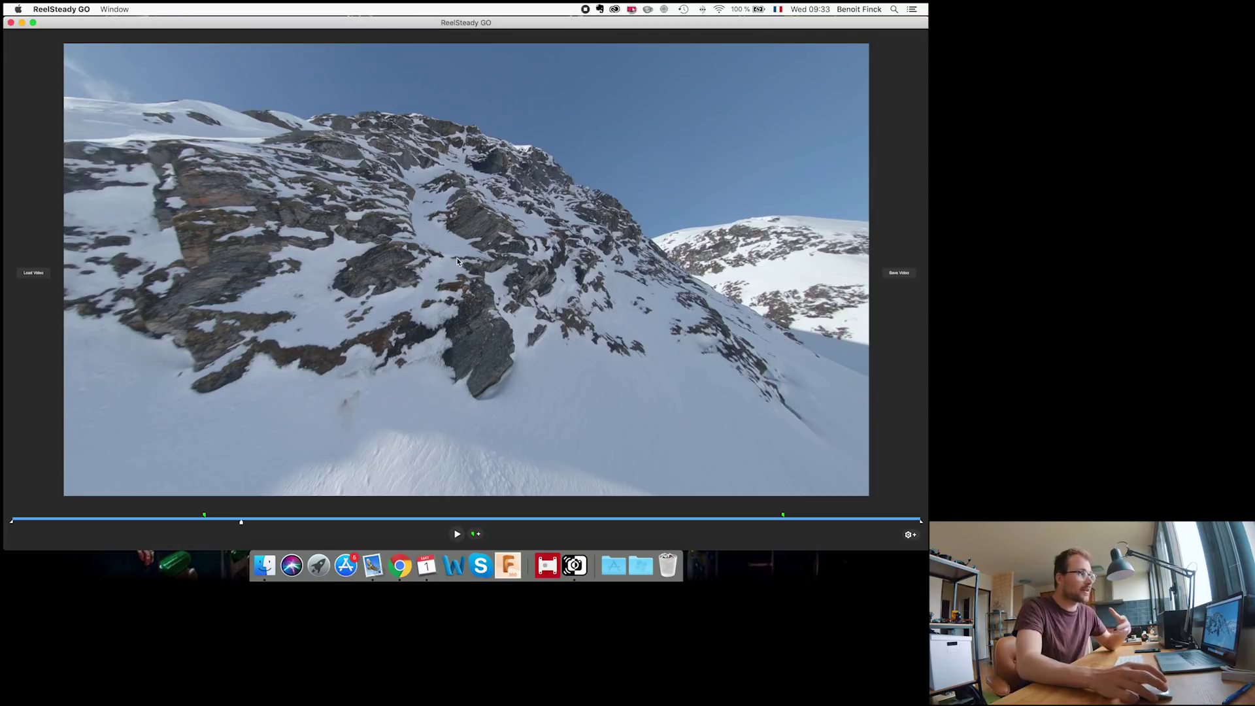
Step: Render and save the stabilized video, then bring ReelSteady GO back to the front
click(890, 274)
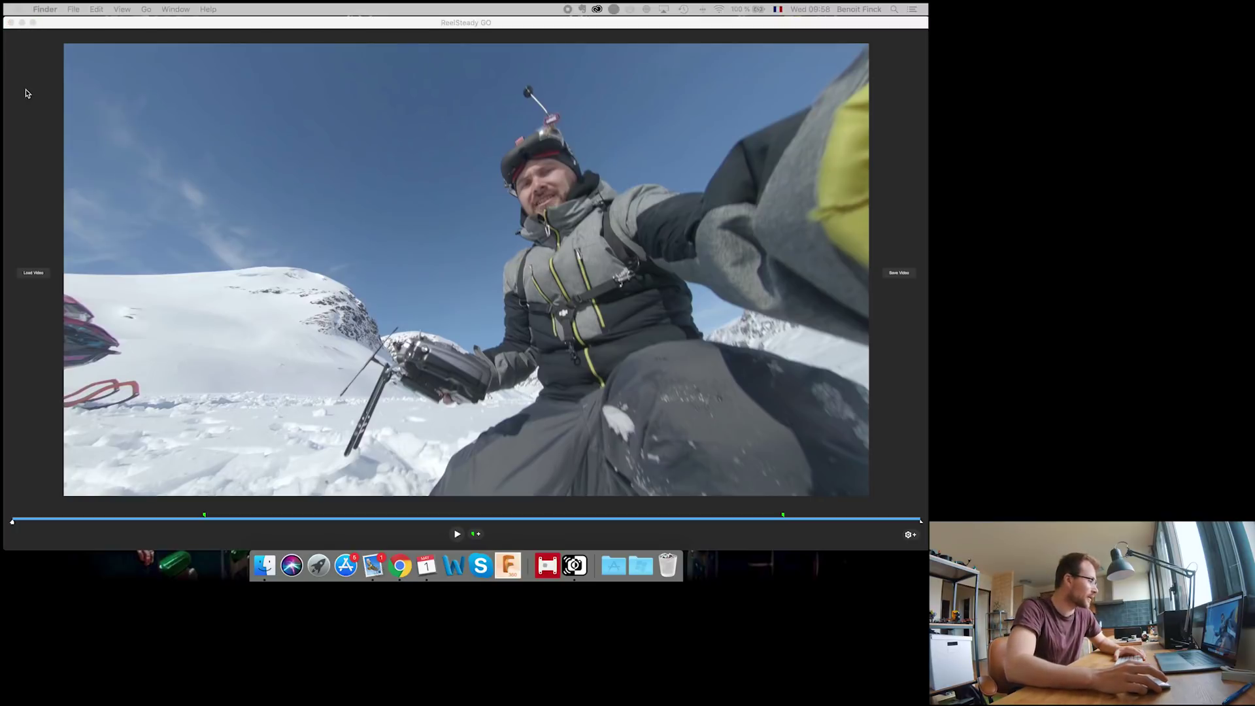
click(23, 524)
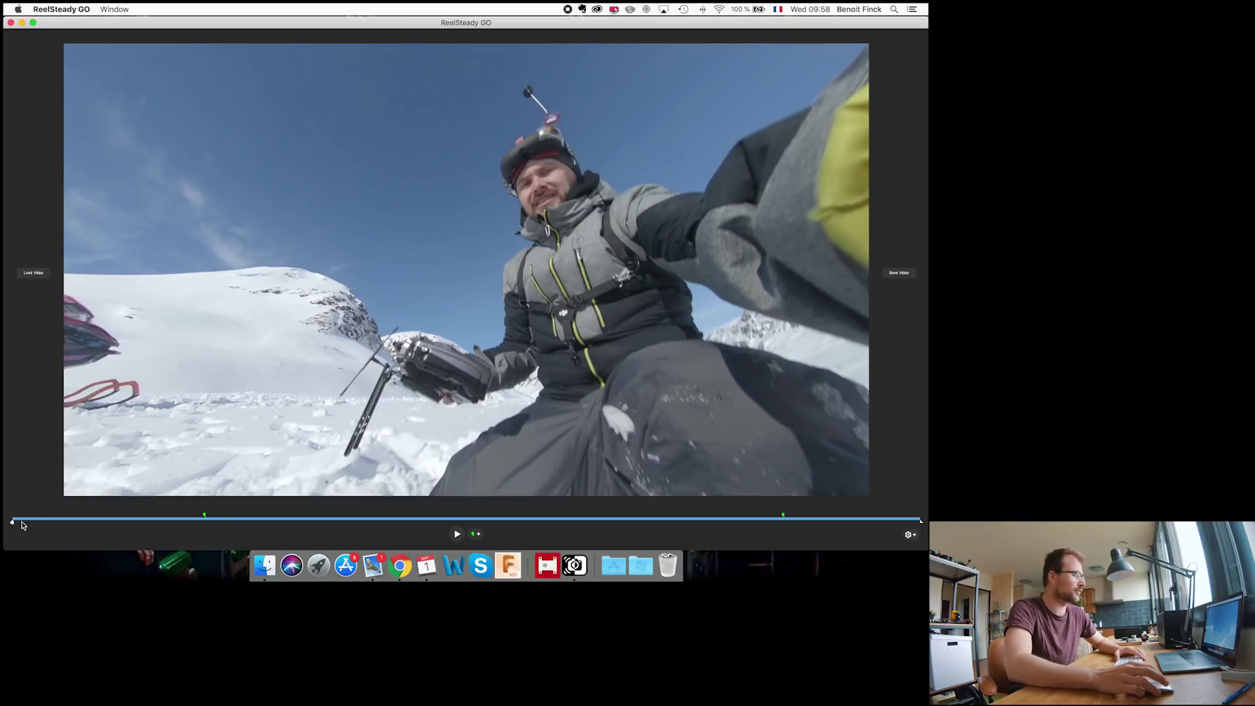
Step: Set the clip start at the snowy slope section and preview it briefly
click(143, 521)
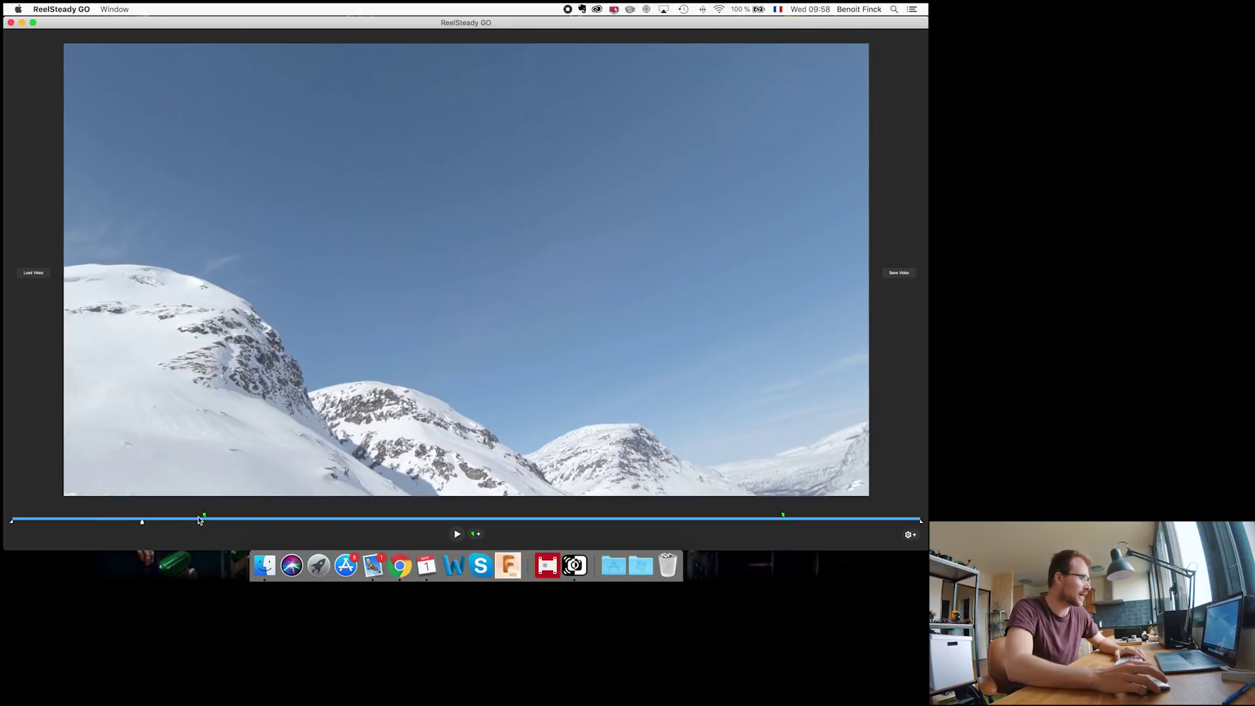
click(199, 520)
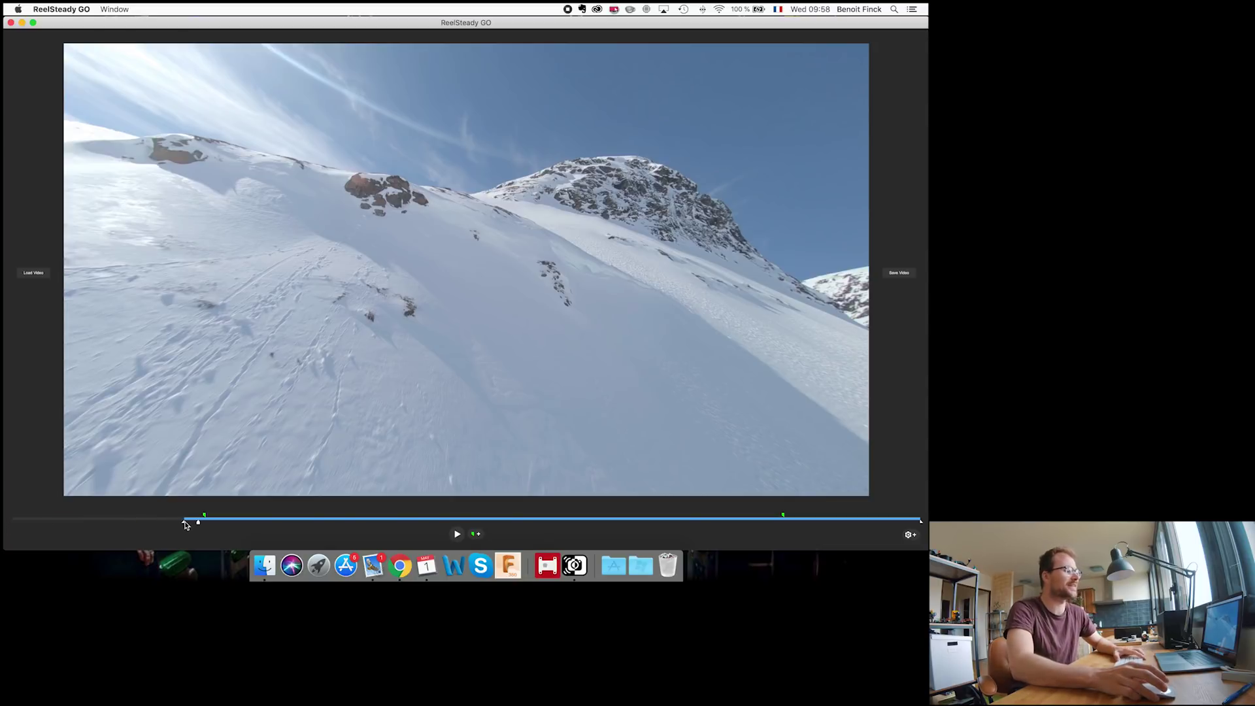
key(space)
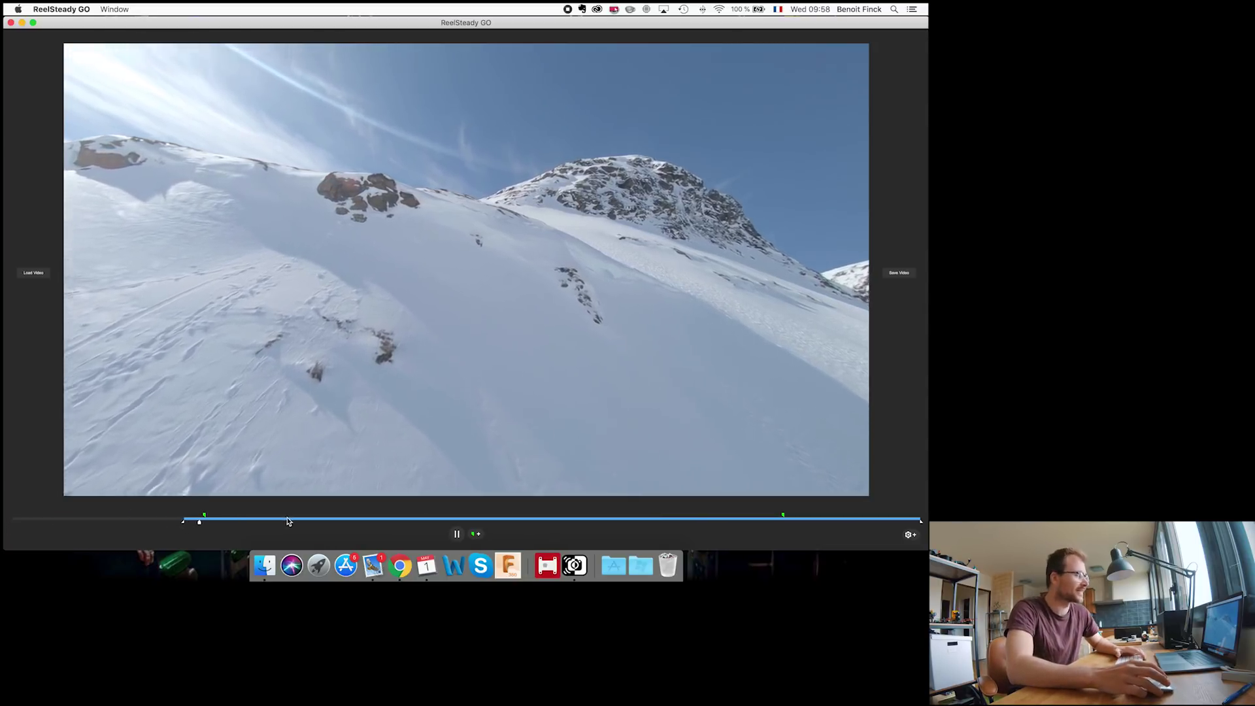
key(space)
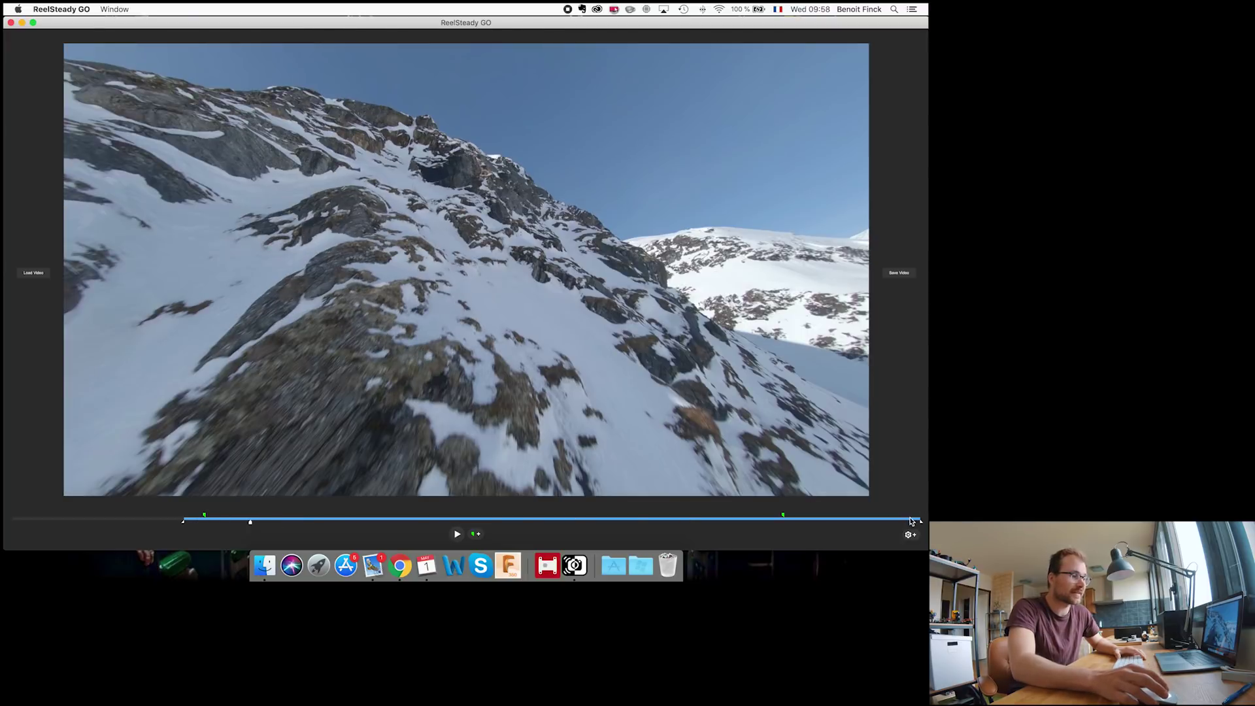
Step: Drag the trim end back to keep a short opening stretch and play it
click(795, 522)
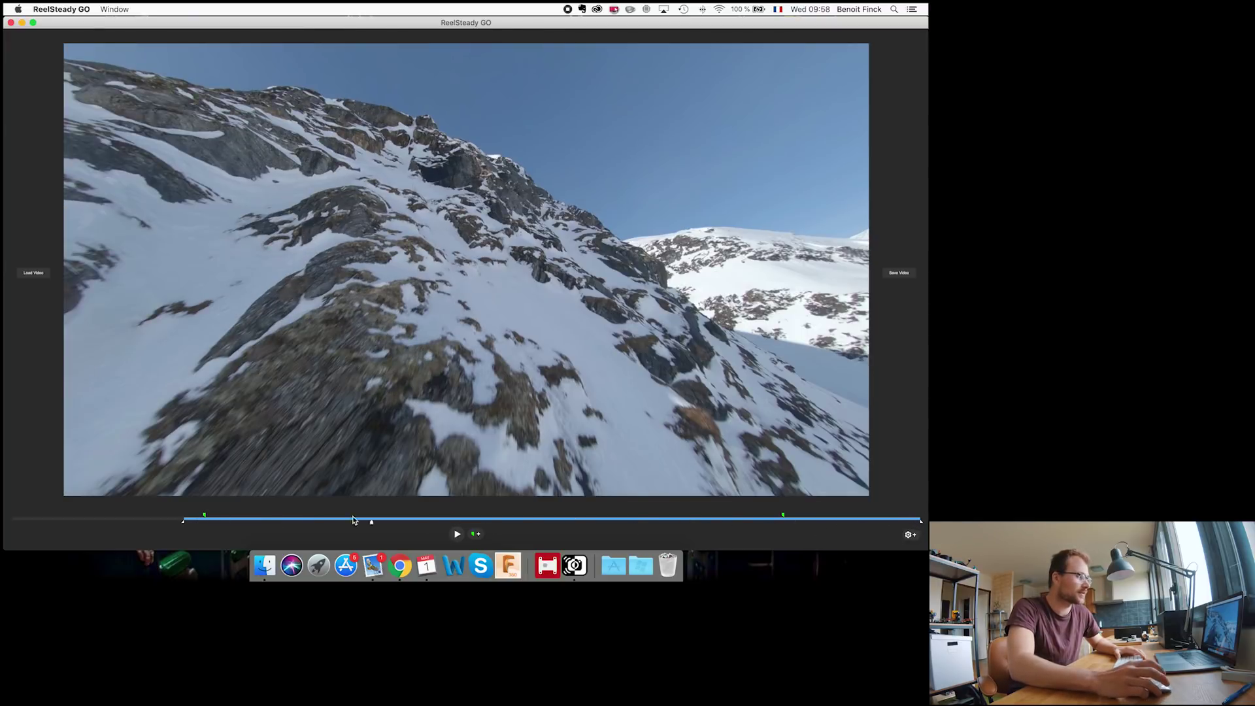
click(921, 523)
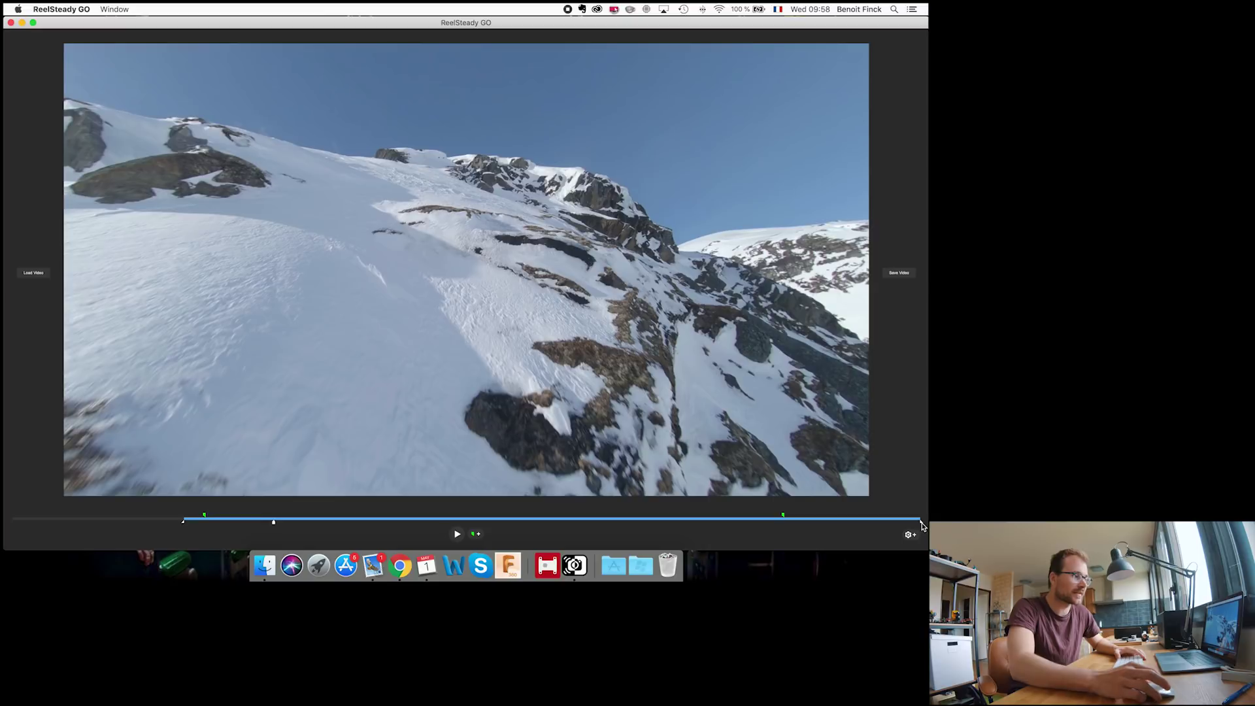
drag(922, 523, 312, 523)
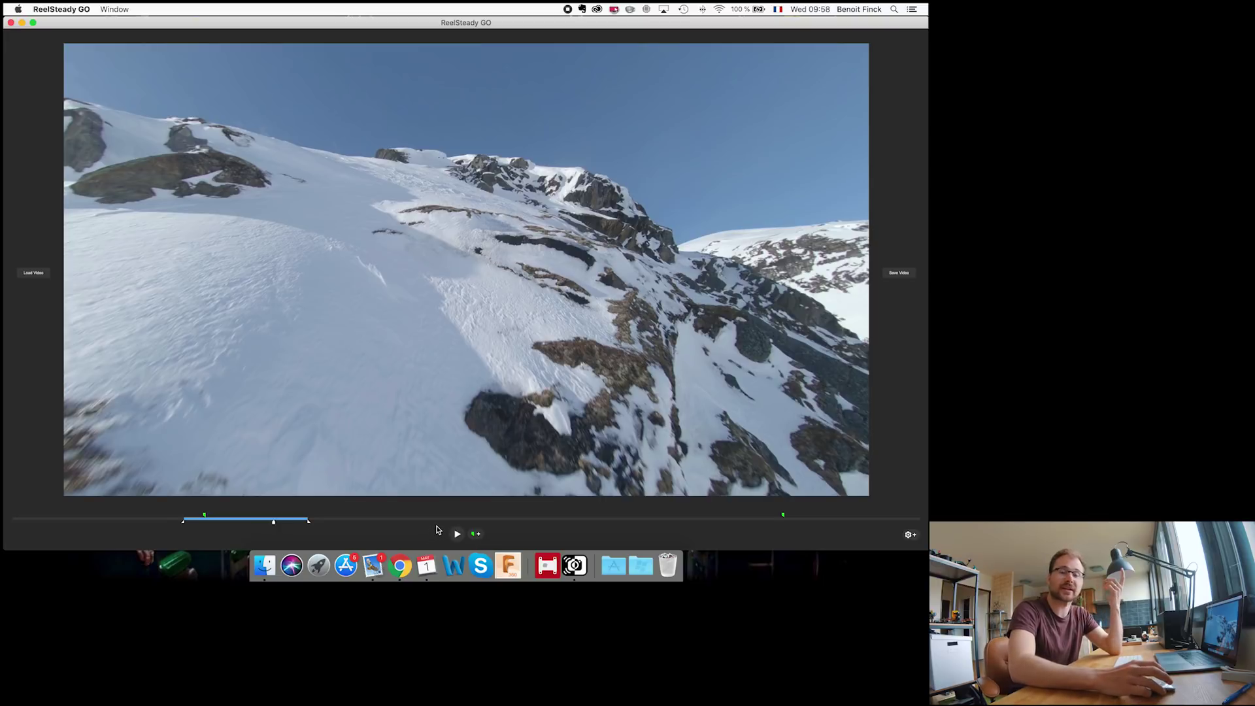
key(space)
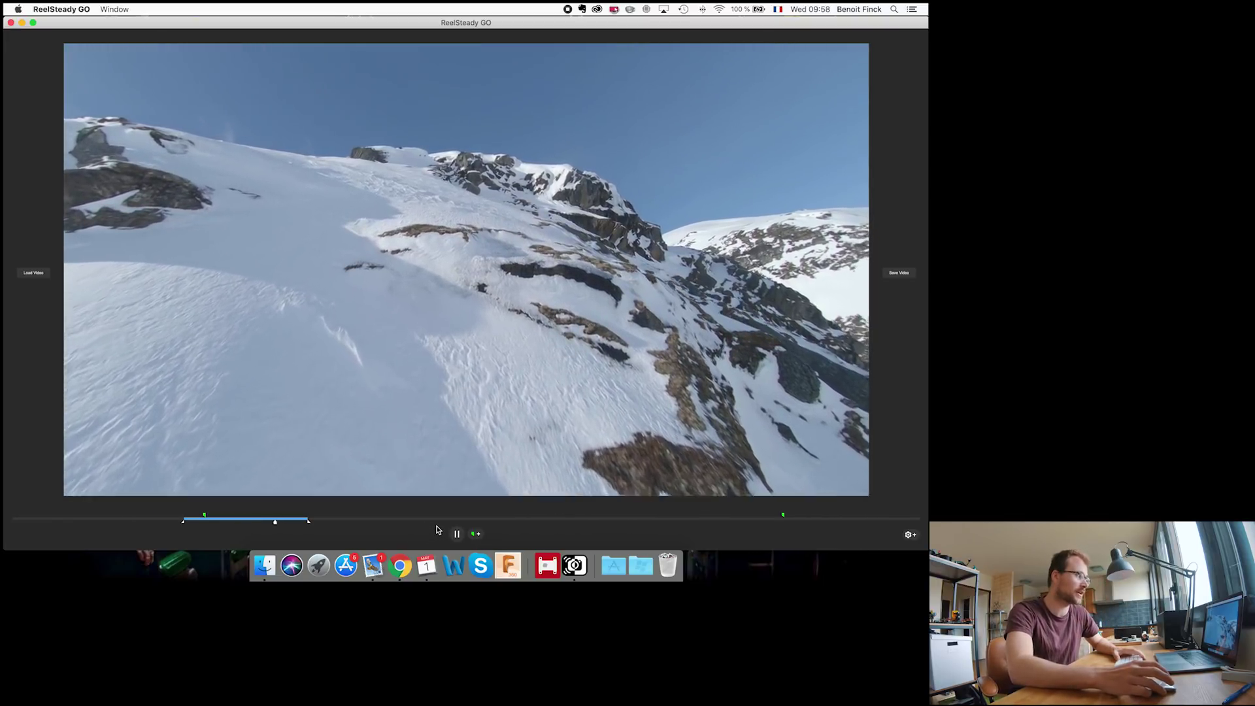
Step: Stop playback of the trimmed clip
key(space)
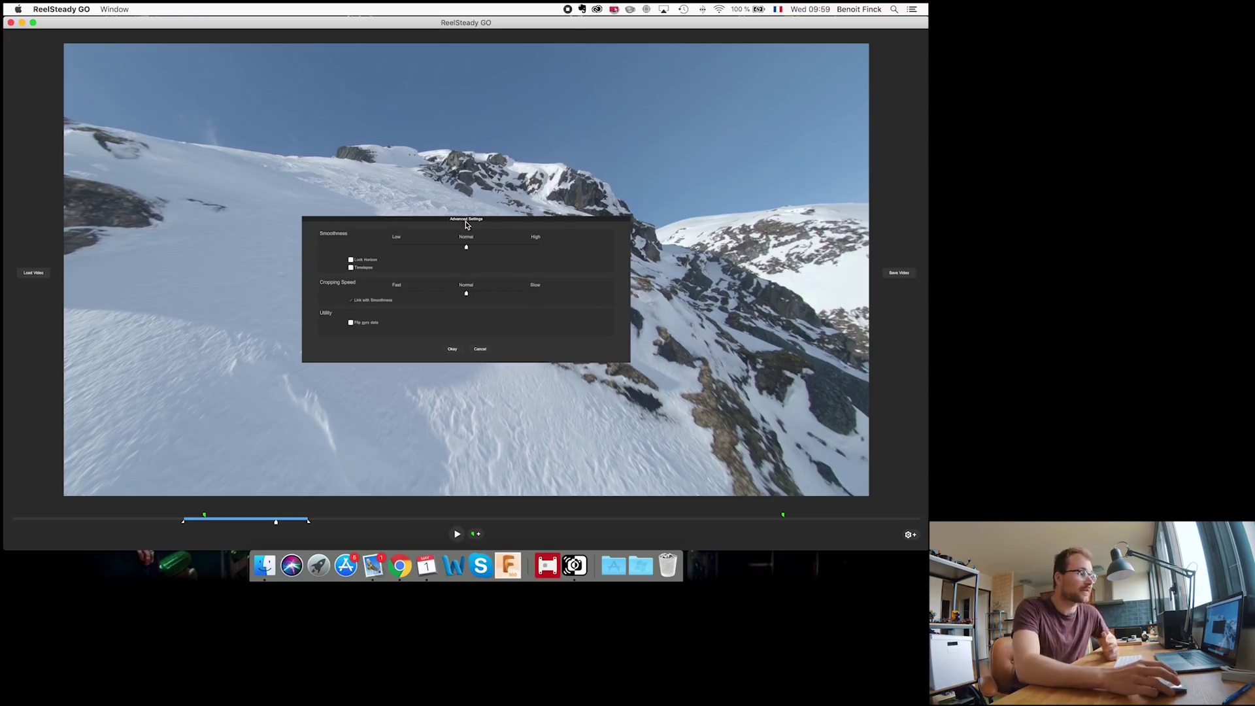
Step: Lower Smoothness to just above Low and raise Cropping Speed just past Fast
drag(466, 247, 419, 252)
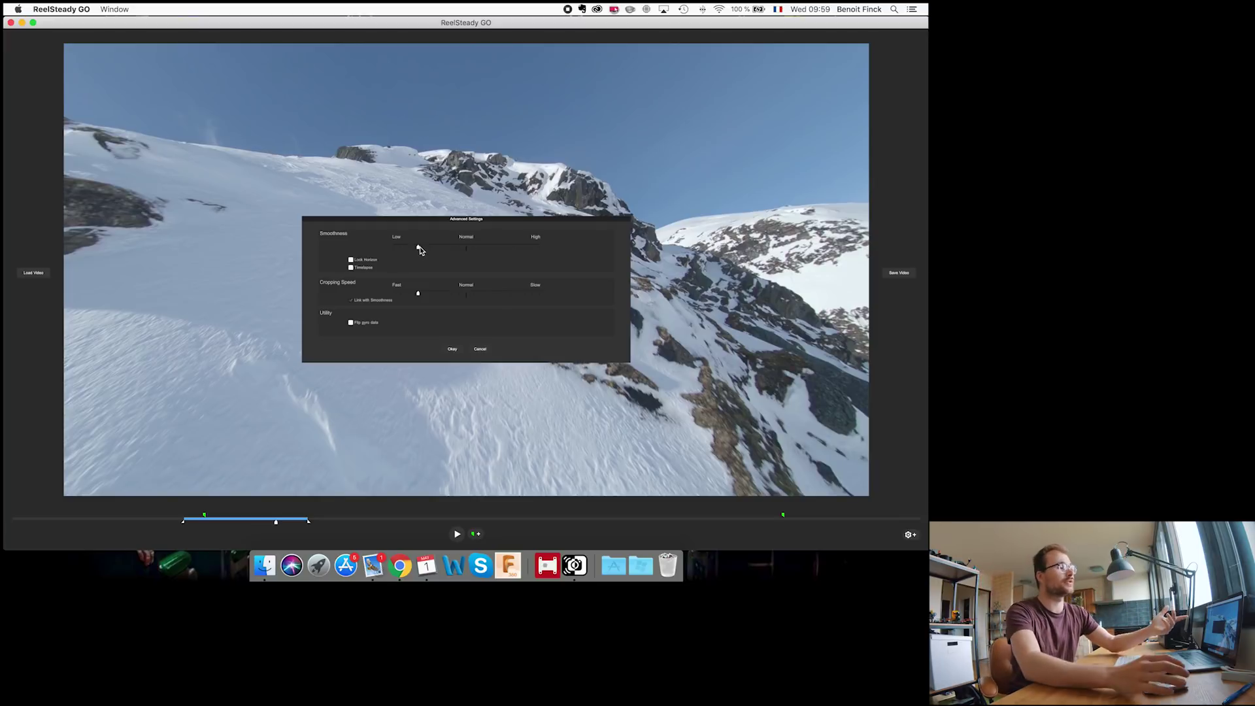
mouse_move(419, 248)
mouse_down()
mouse_move(449, 250)
mouse_move(419, 249)
mouse_up()
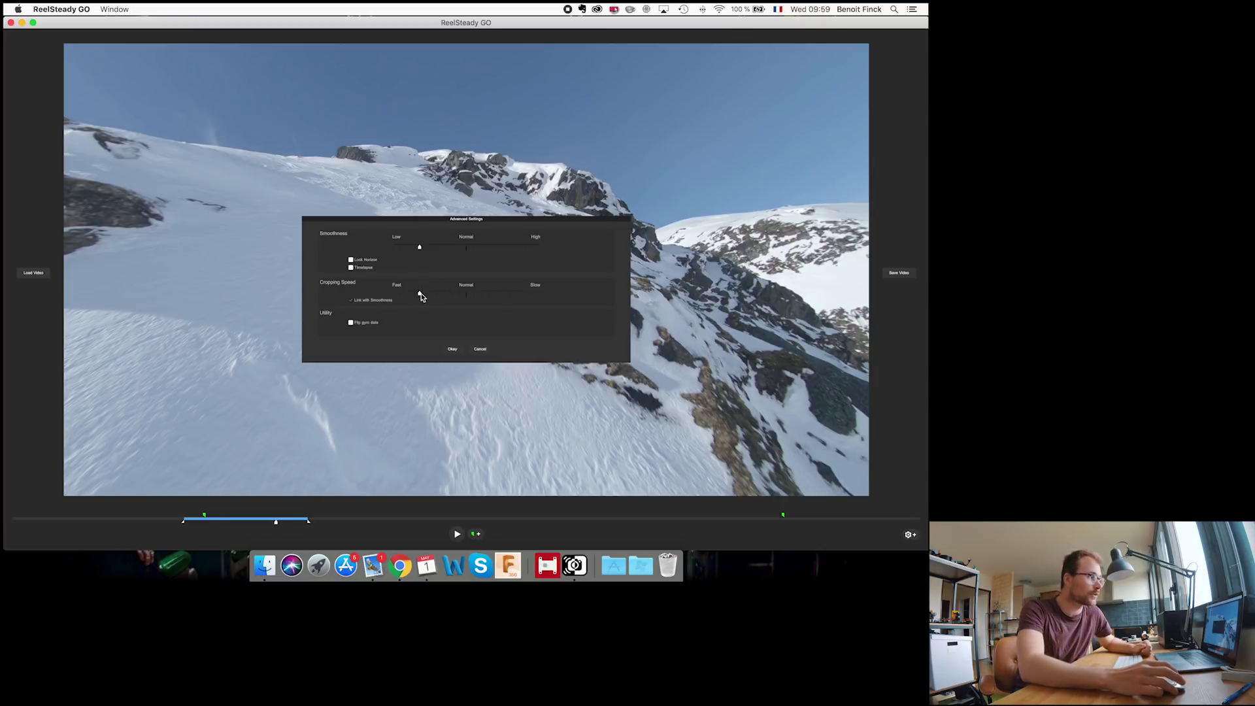
mouse_move(420, 293)
mouse_down()
mouse_move(449, 295)
mouse_move(431, 296)
mouse_up()
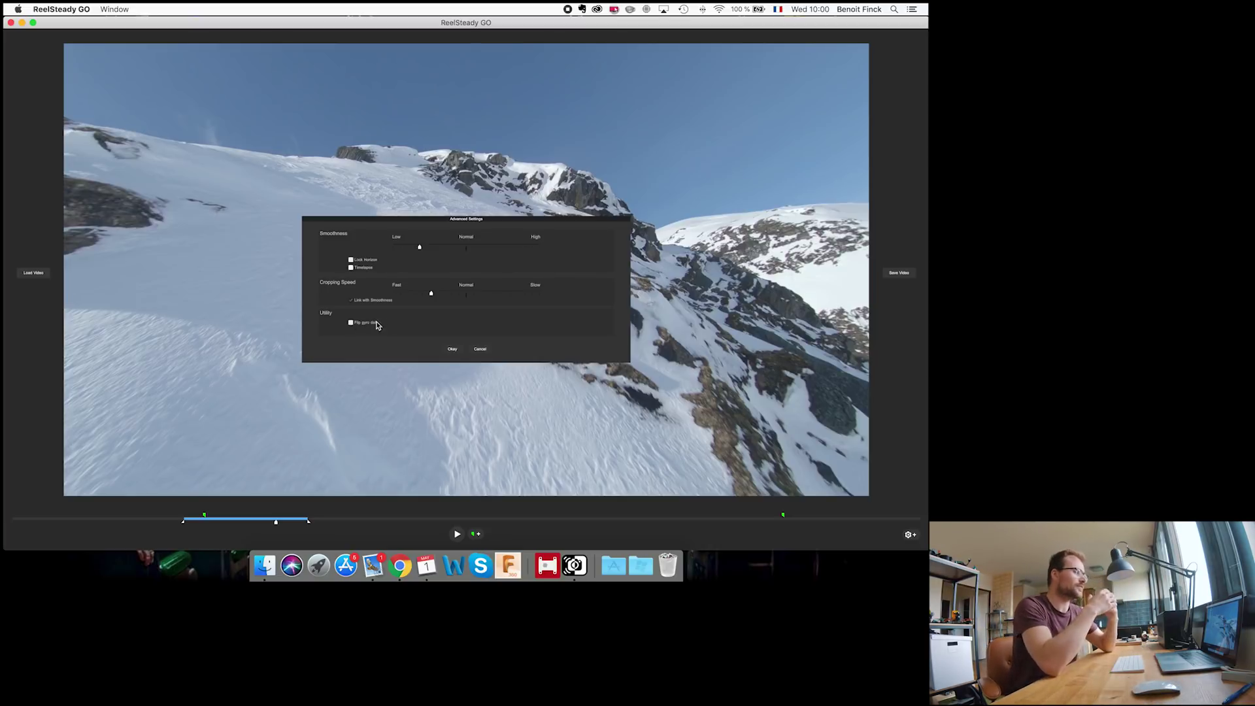
Step: Cancel the Advanced Settings dialog, discarding the slider changes
click(483, 349)
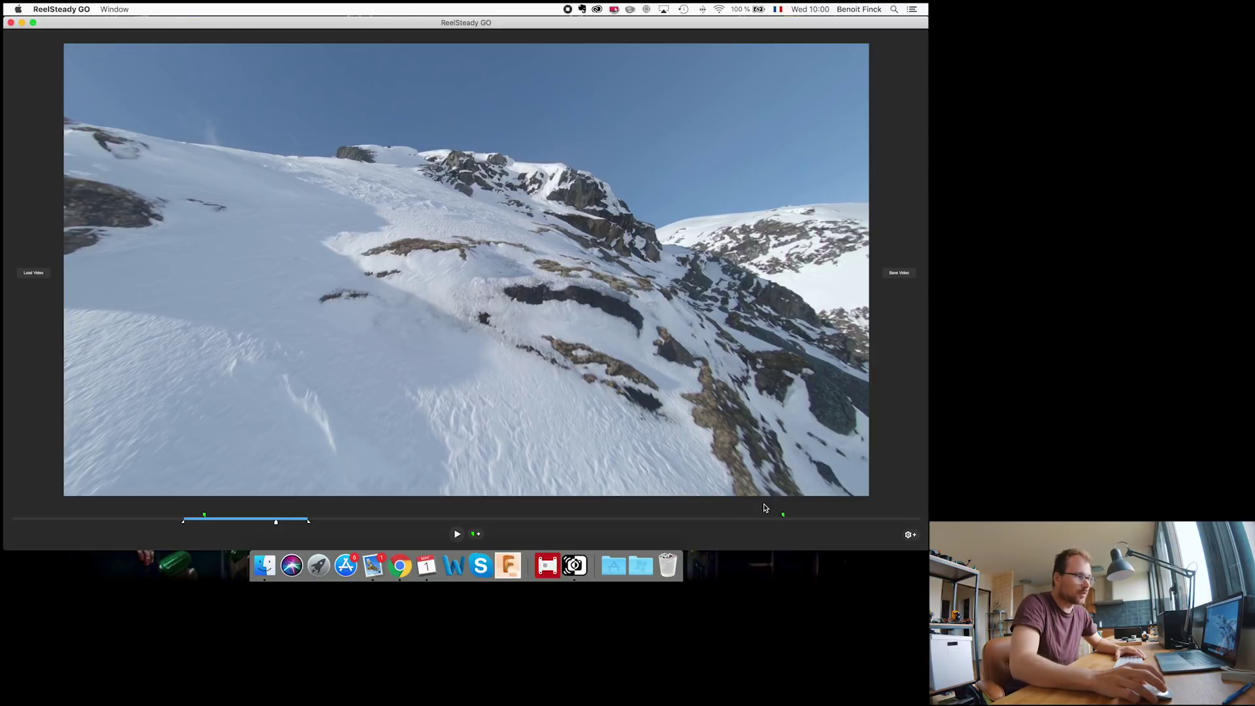
Step: Add a new sync point on the timeline and move it to the rocky view
click(784, 517)
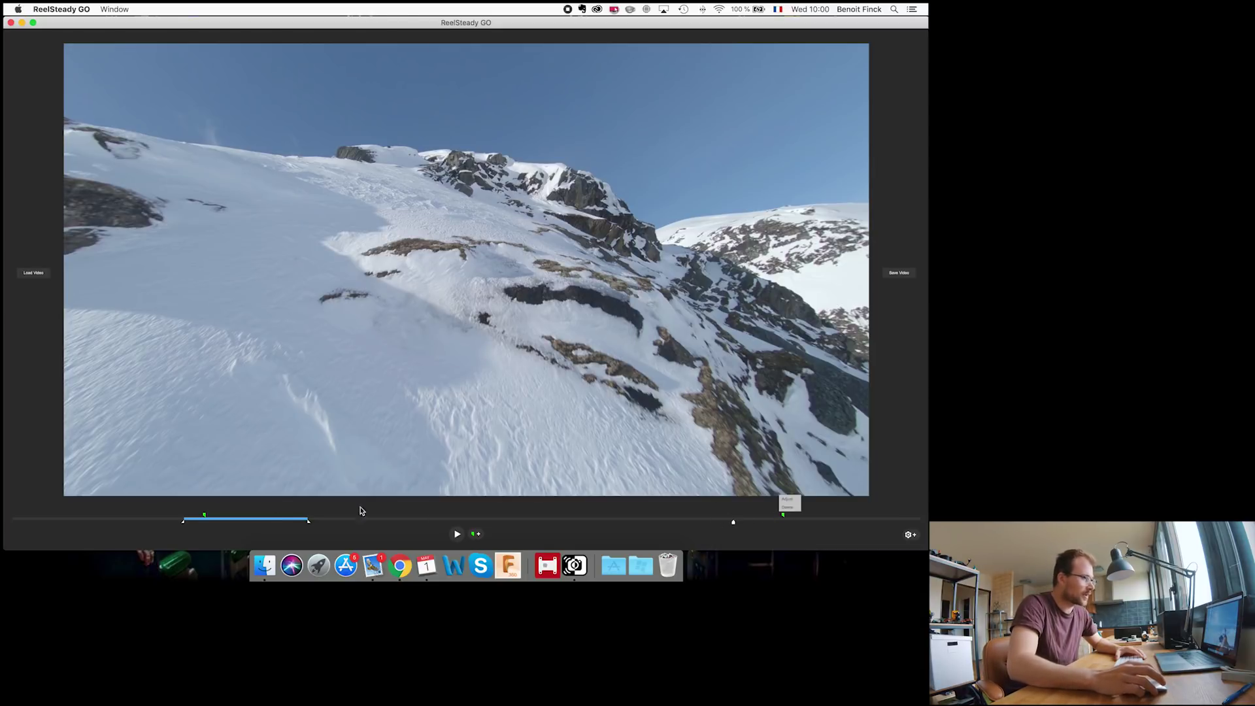
click(275, 520)
click(202, 521)
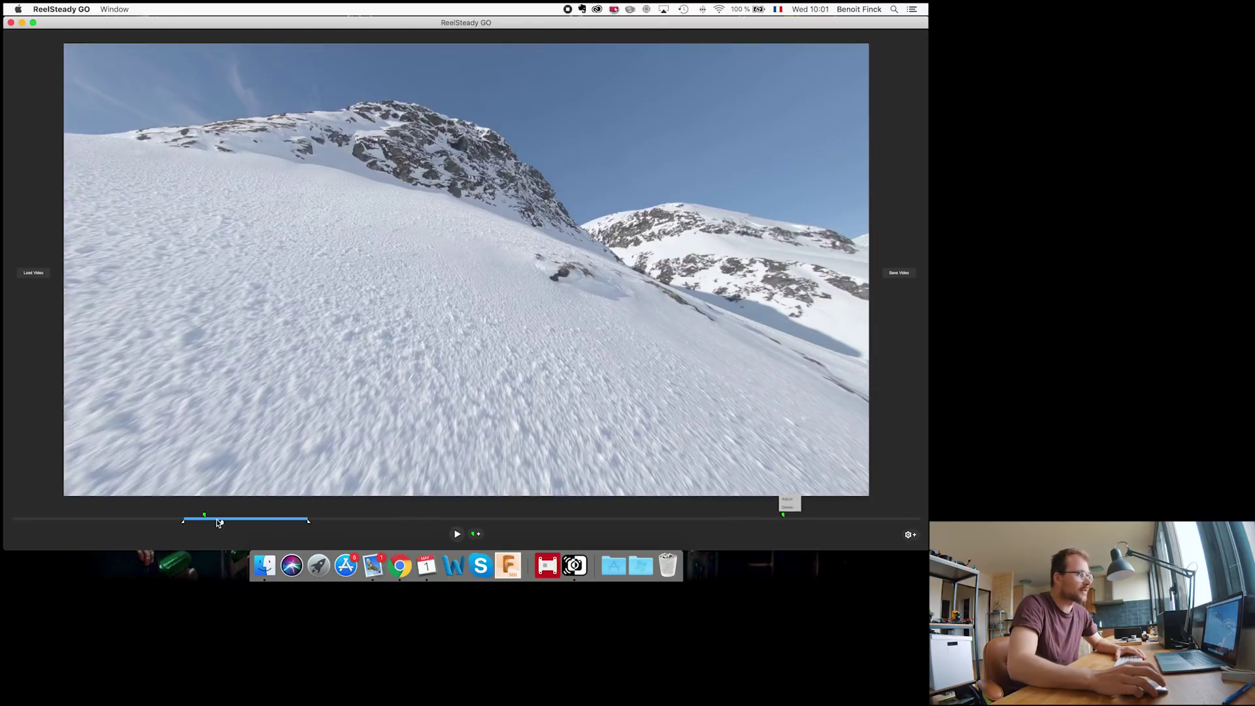
click(319, 521)
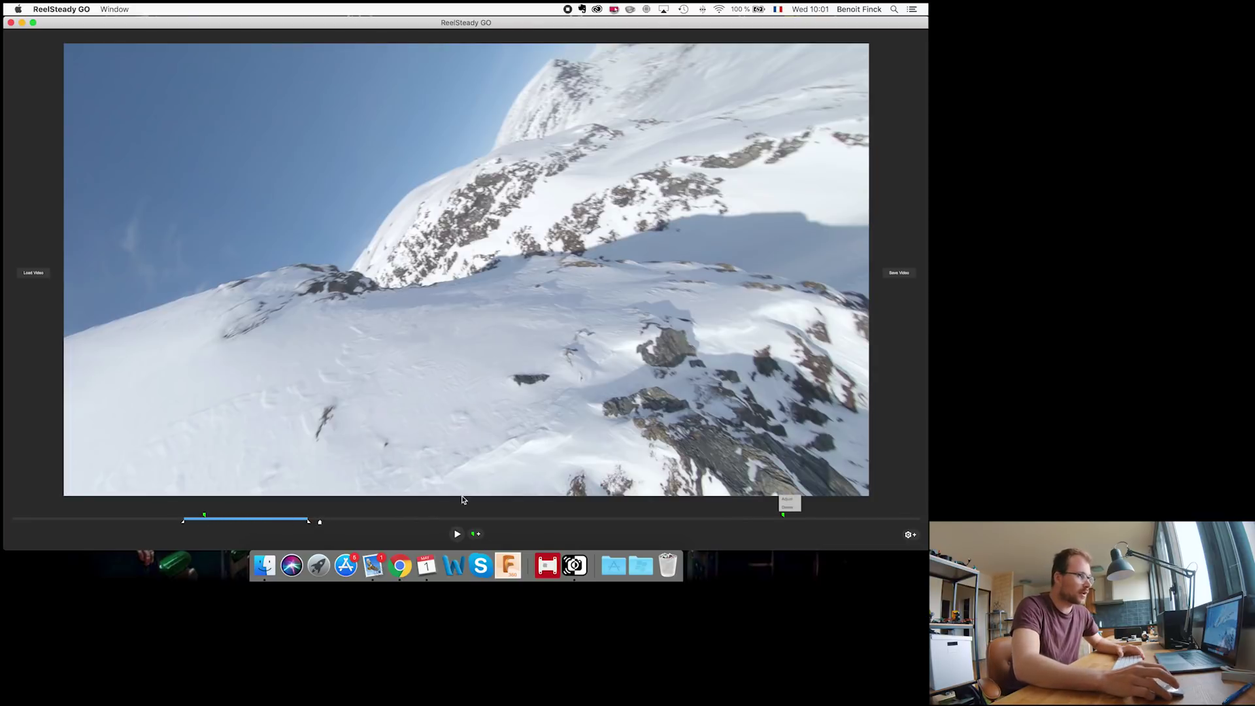
Step: Run gyro and video sync there, pause at the new point, and open its Adjust Sync panel
click(477, 535)
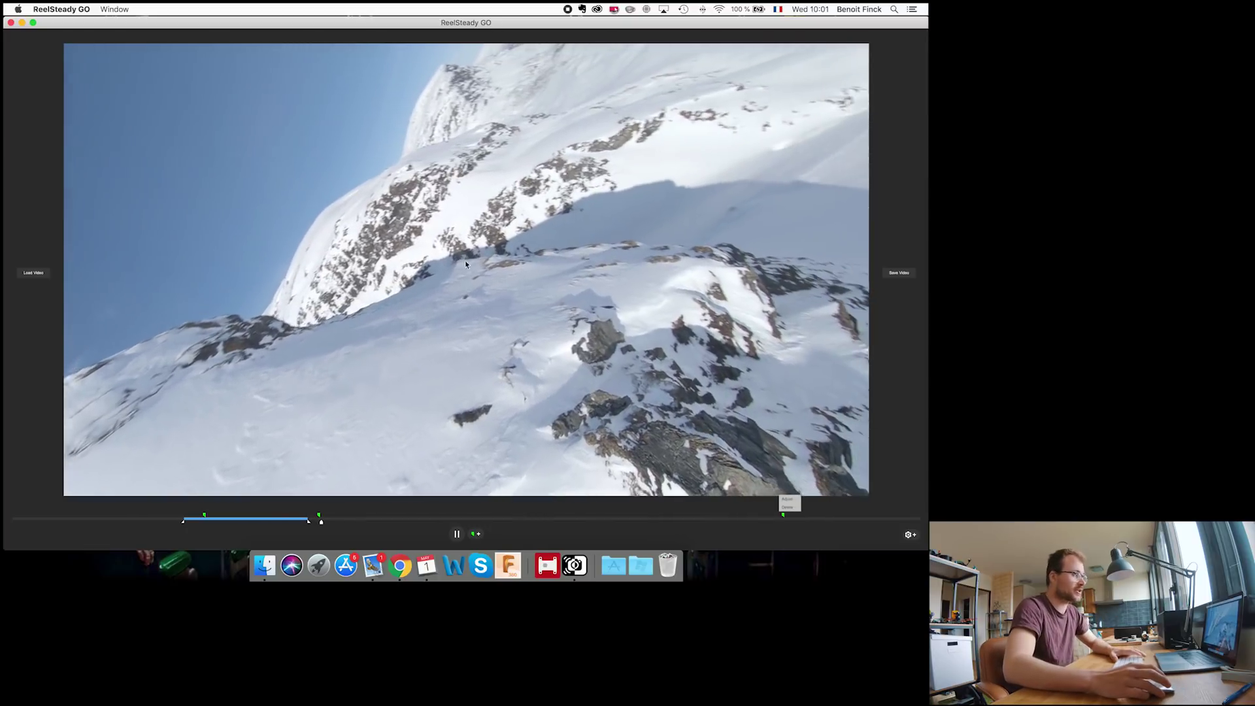
click(320, 517)
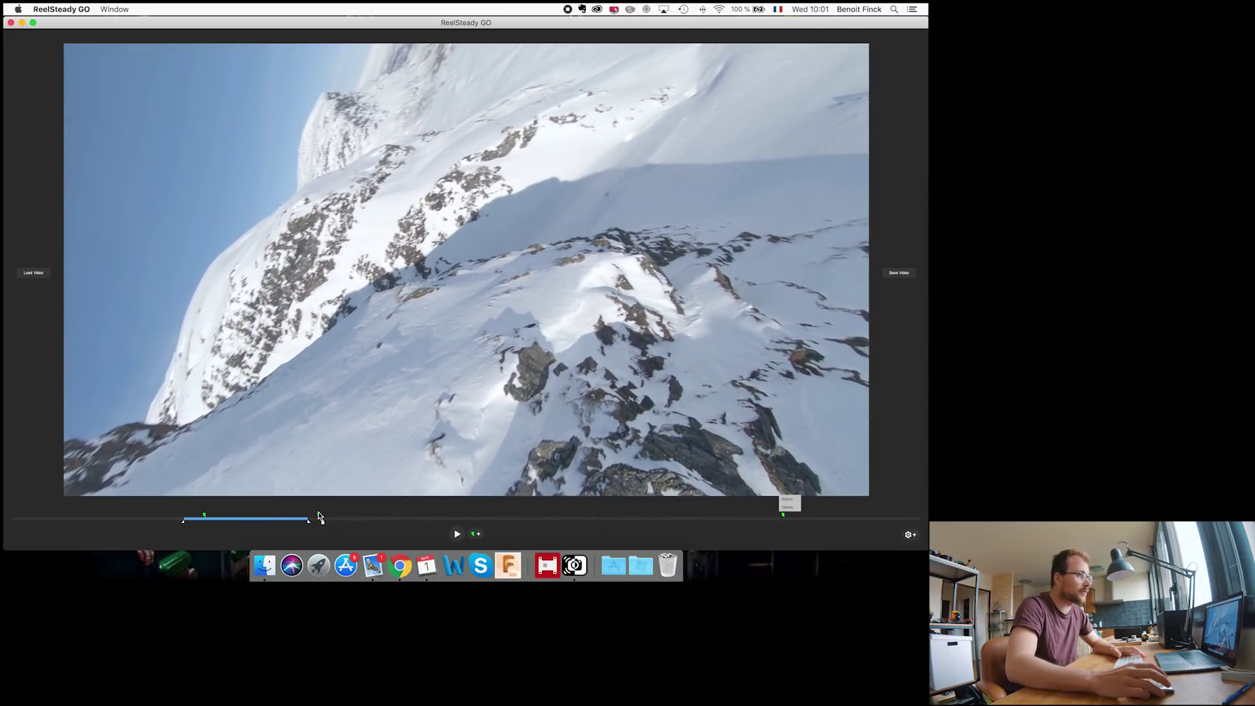
click(327, 499)
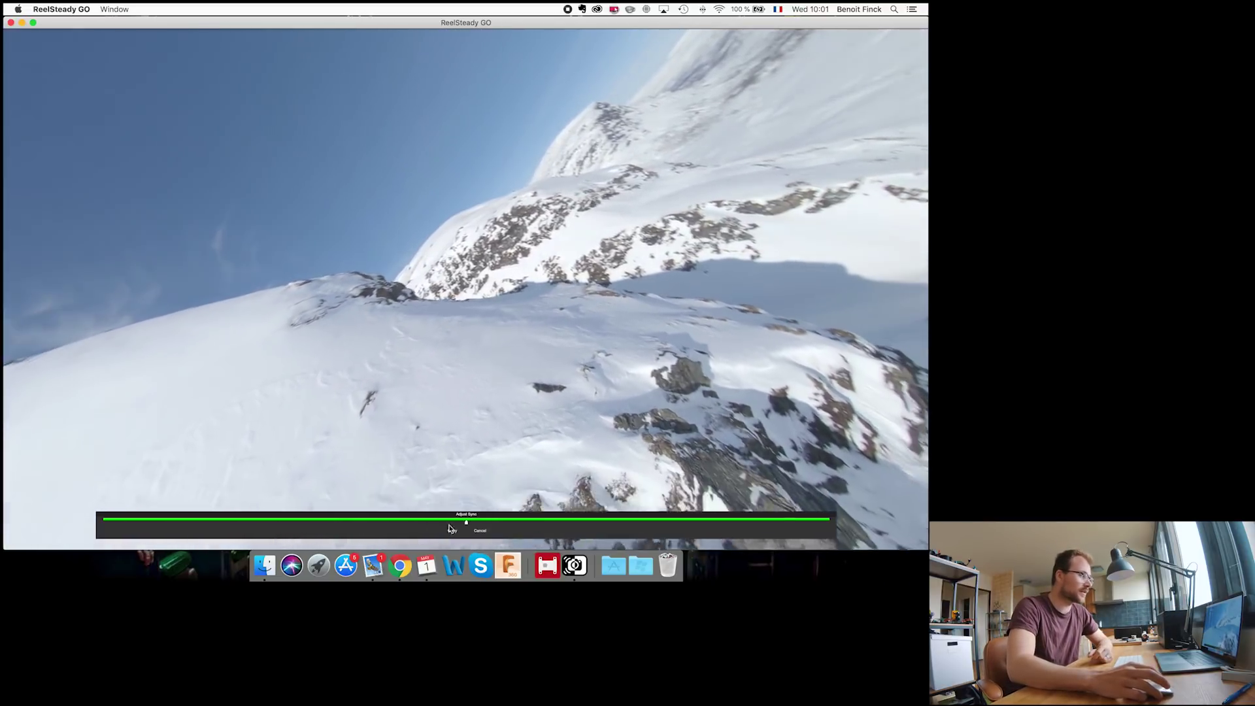
Step: Push the new sync point's offset to its maximum so the dark left edge disappears
drag(472, 527, 829, 524)
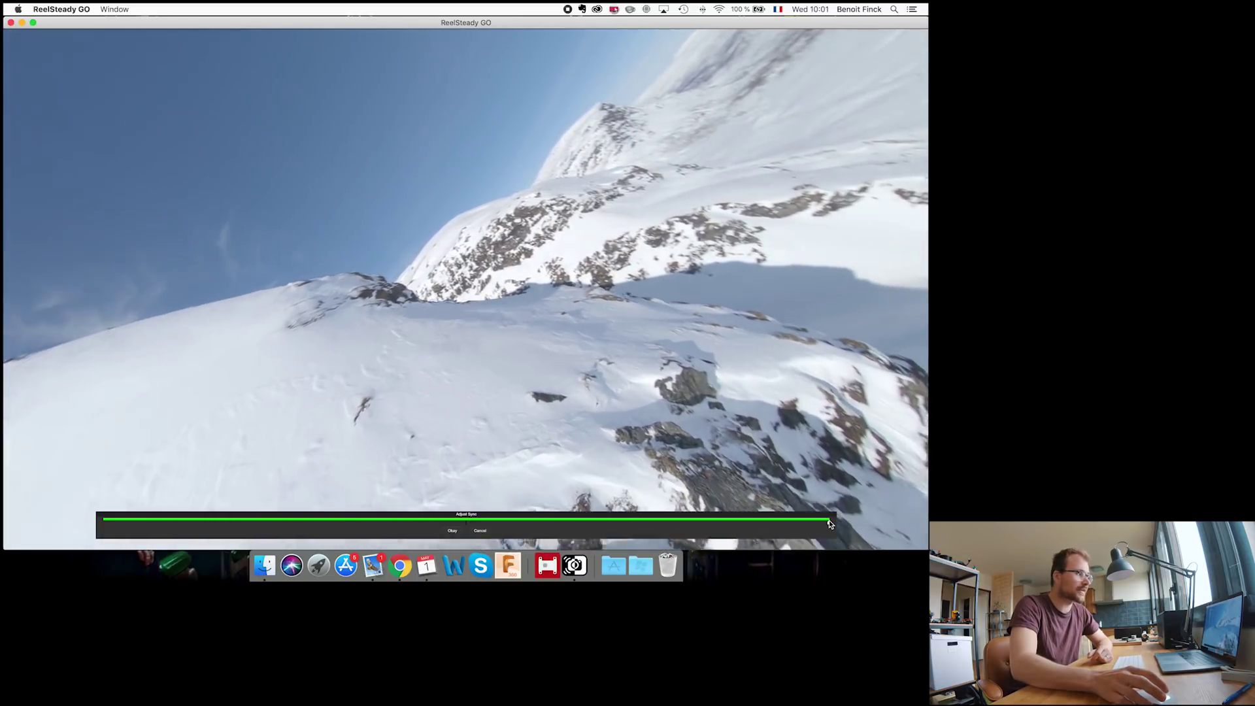